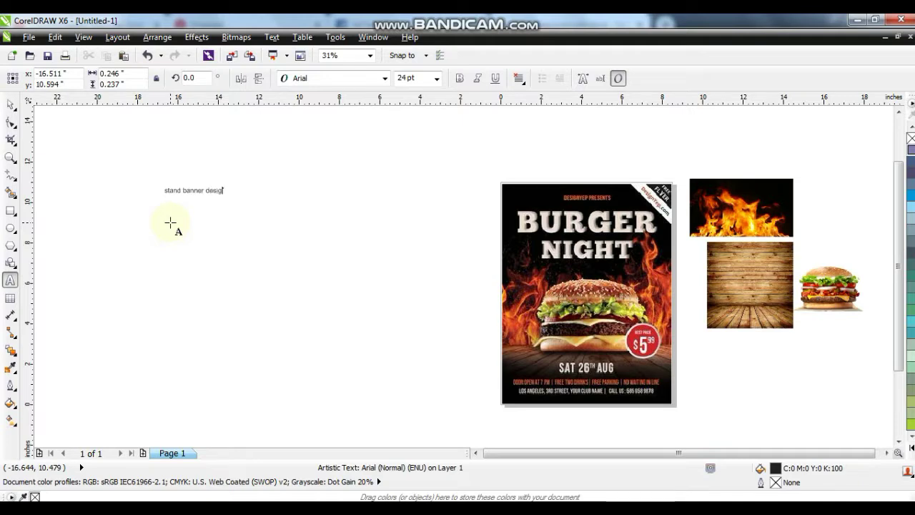
# - Enlarge the "stand banner design" text and move it to the upper area of the workspace beside the flyer
pyautogui.click(10, 104)
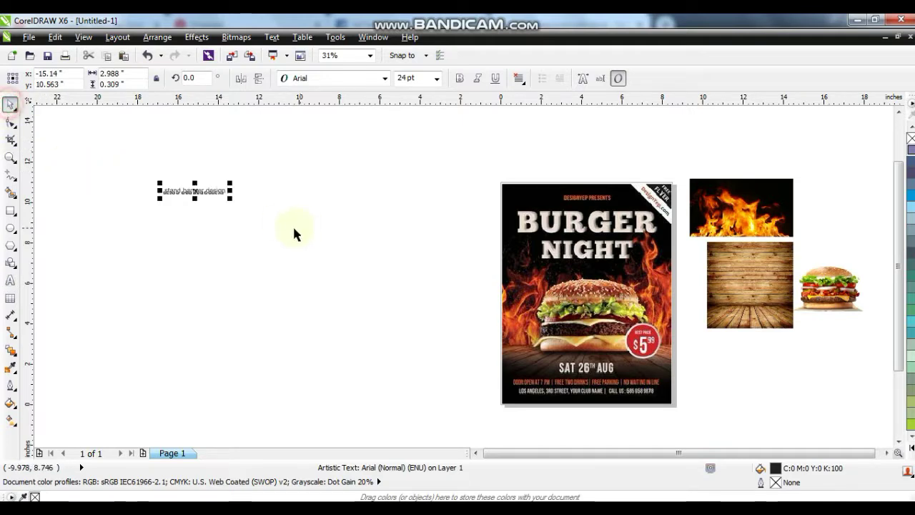
pyautogui.moveTo(230, 200); pyautogui.dragTo(292, 233)
pyautogui.moveTo(258, 190); pyautogui.dragTo(402, 124)
pyautogui.click(391, 196)
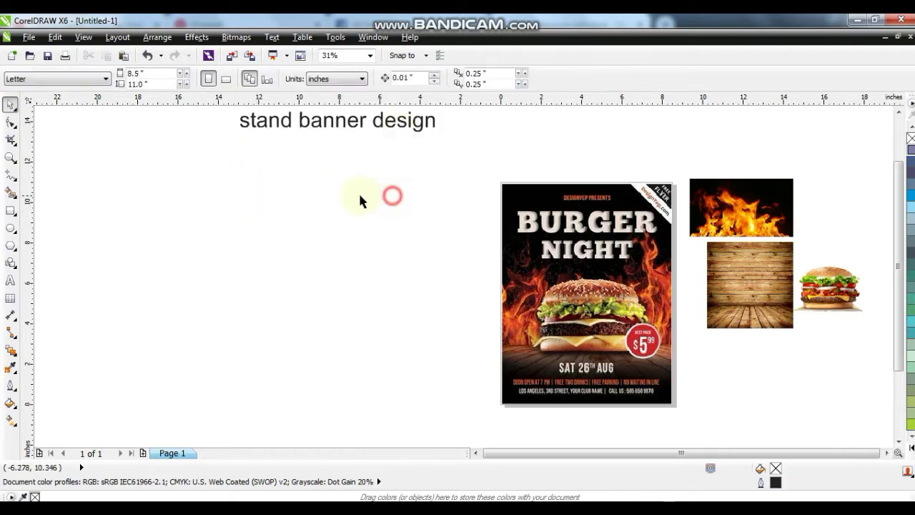
# - Draw a 24 by 60 inch banner rectangle and move it to the empty space beyond the reference images
pyautogui.click(10, 211)
pyautogui.moveTo(245, 166); pyautogui.dragTo(338, 366)
pyautogui.click(133, 74)
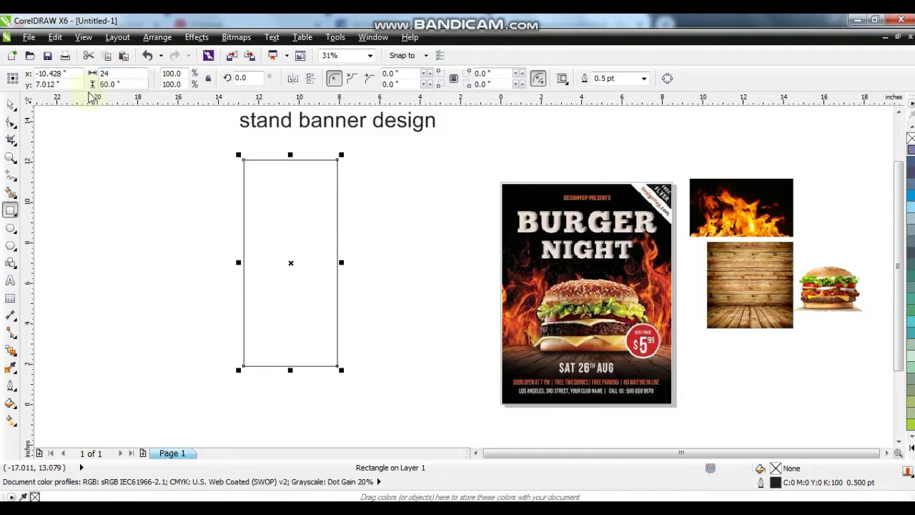
pyautogui.write('24')
pyautogui.press('Return')
pyautogui.scroll(-2, 276, 245)
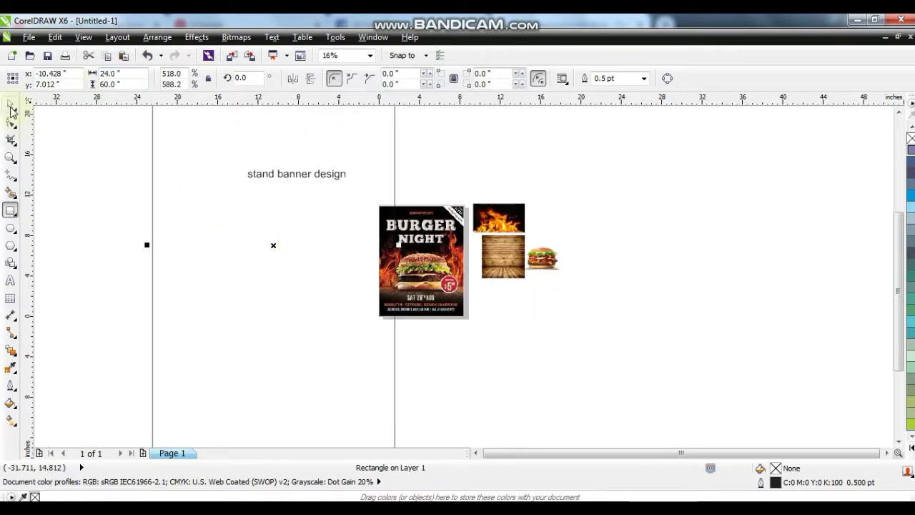
pyautogui.click(11, 106)
pyautogui.scroll(-2, 268, 243)
pyautogui.moveTo(261, 255); pyautogui.dragTo(504, 266)
# - Scale up the text, flyer and reference images together and place them beside the banner rectangle
pyautogui.moveTo(194, 168); pyautogui.dragTo(433, 307)
pyautogui.moveTo(253, 282); pyautogui.dragTo(65, 374)
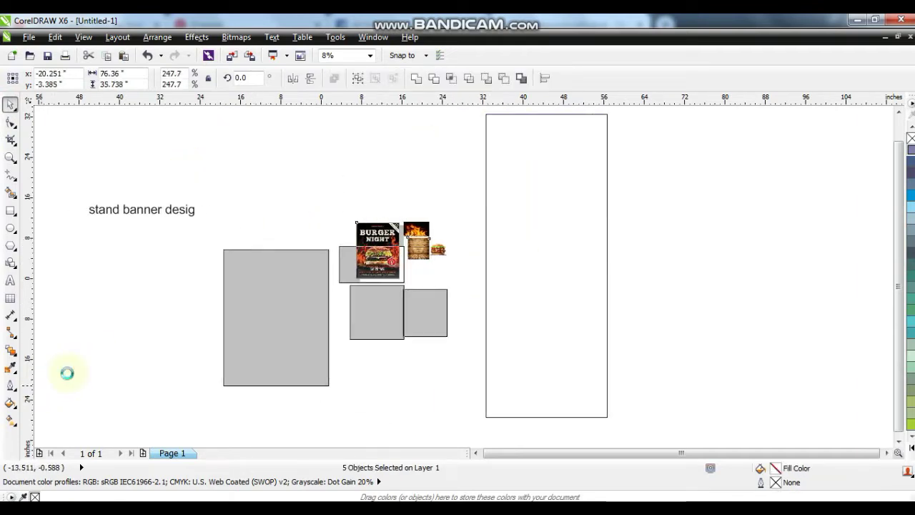
pyautogui.moveTo(285, 292); pyautogui.dragTo(274, 237)
pyautogui.click(441, 342)
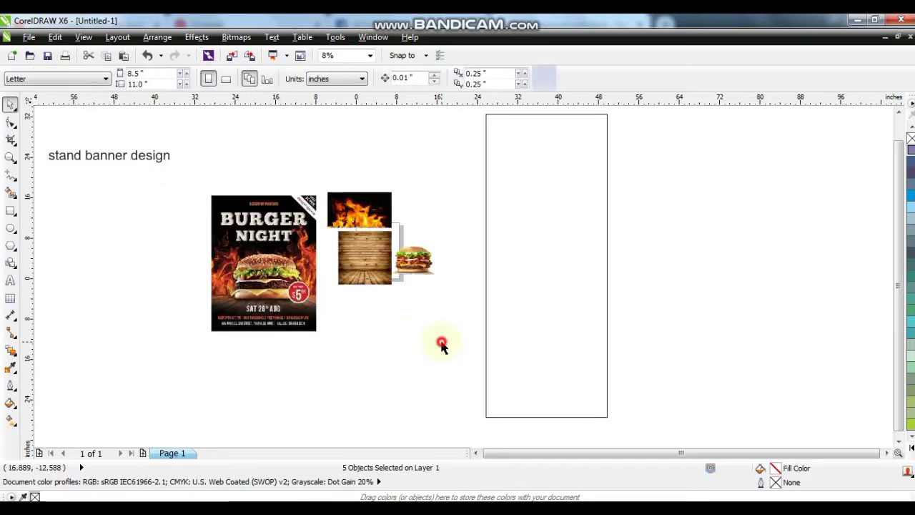
# - Fill the banner rectangle with the C100 M100 Y100 K100 black
pyautogui.click(486, 306)
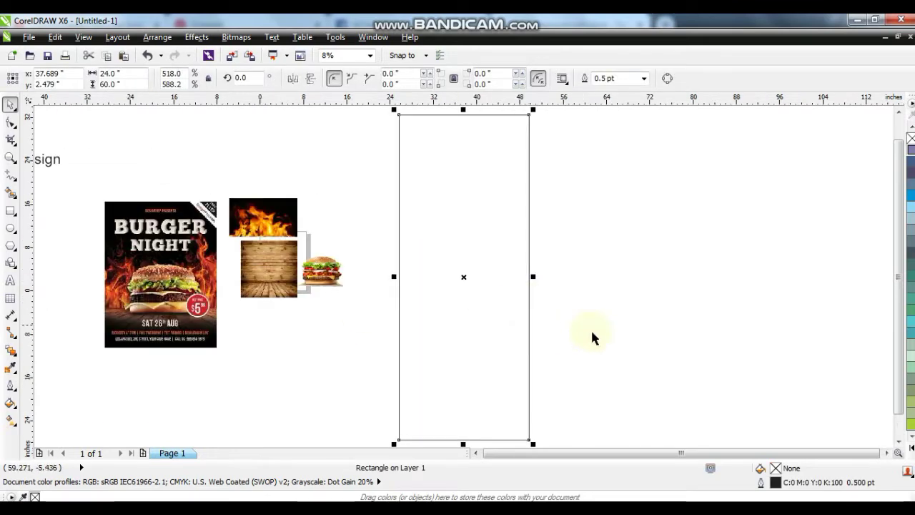
pyautogui.click(911, 448)
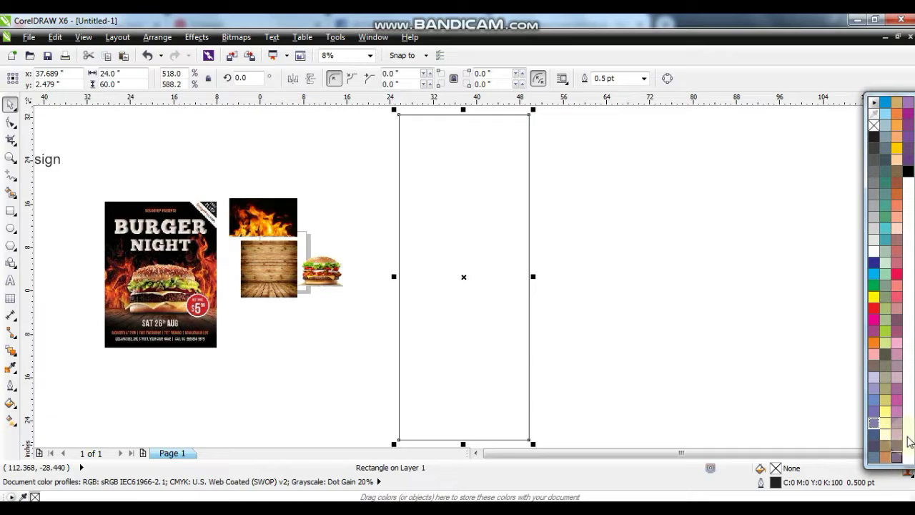
pyautogui.click(907, 171)
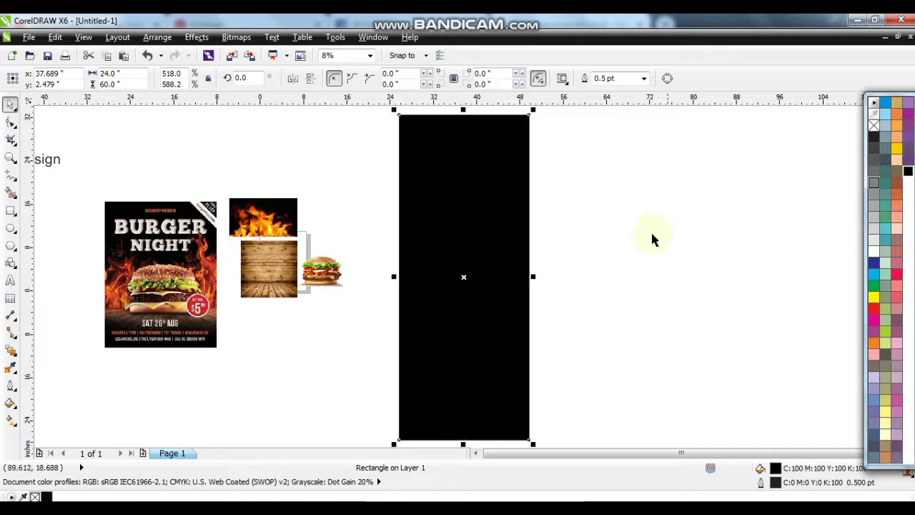
pyautogui.click(649, 239)
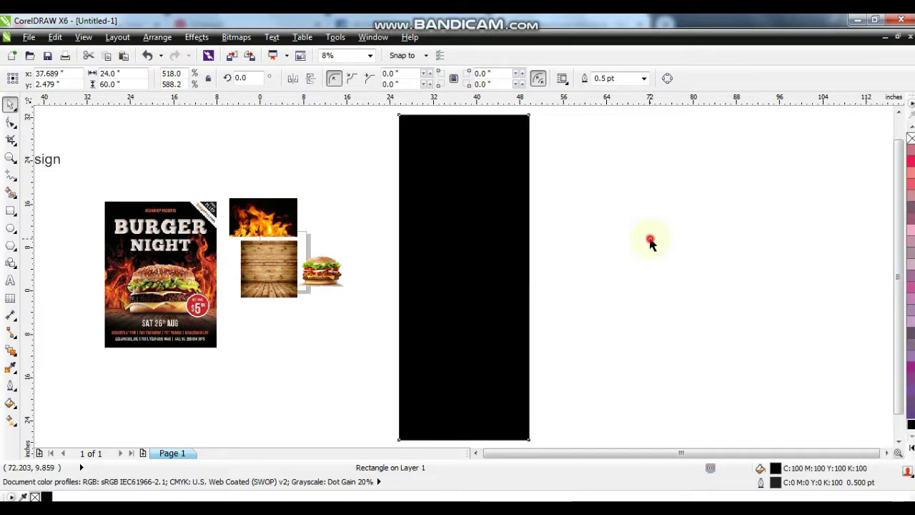
# - Enlarge the wooden room image and crop away its wall with the Shape tool, keeping only the floorboards
pyautogui.click(261, 290)
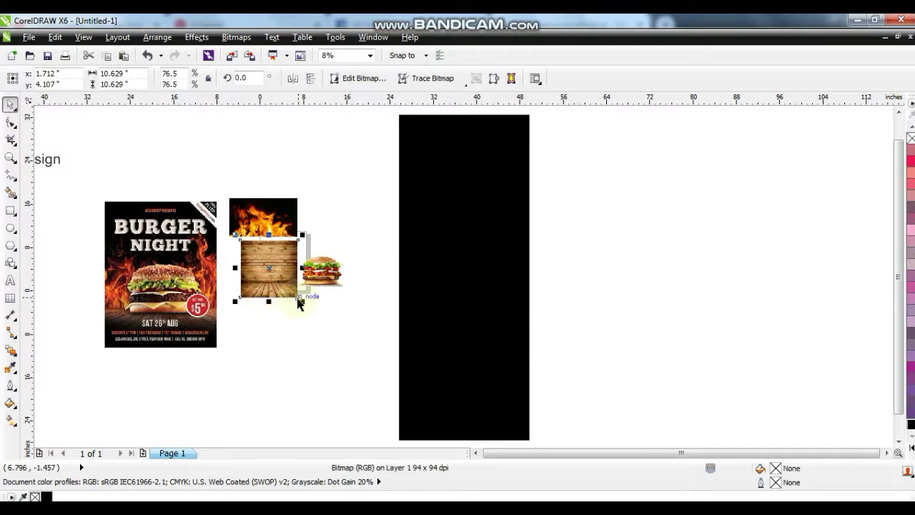
pyautogui.moveTo(303, 301); pyautogui.dragTo(360, 369)
pyautogui.moveTo(302, 317); pyautogui.dragTo(353, 343)
pyautogui.click(11, 121)
pyautogui.moveTo(429, 197); pyautogui.dragTo(236, 334)
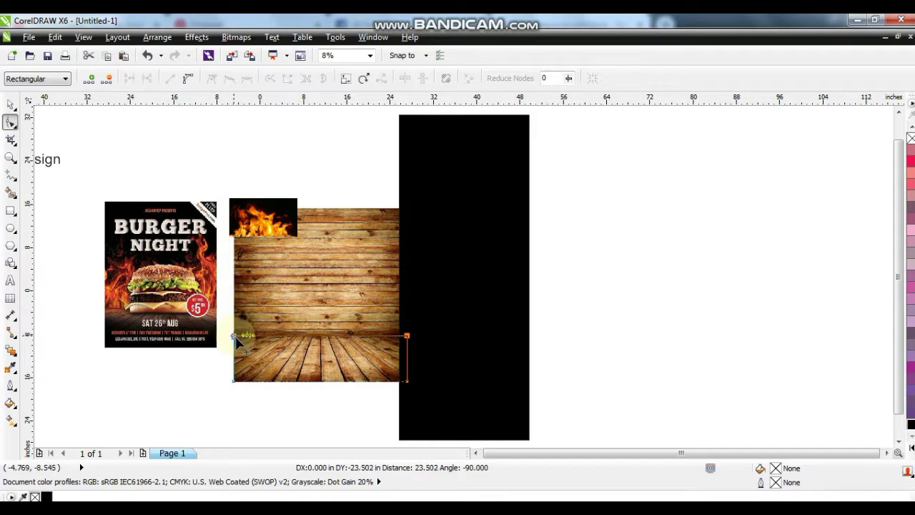
pyautogui.moveTo(236, 337); pyautogui.dragTo(236, 336)
pyautogui.click(11, 103)
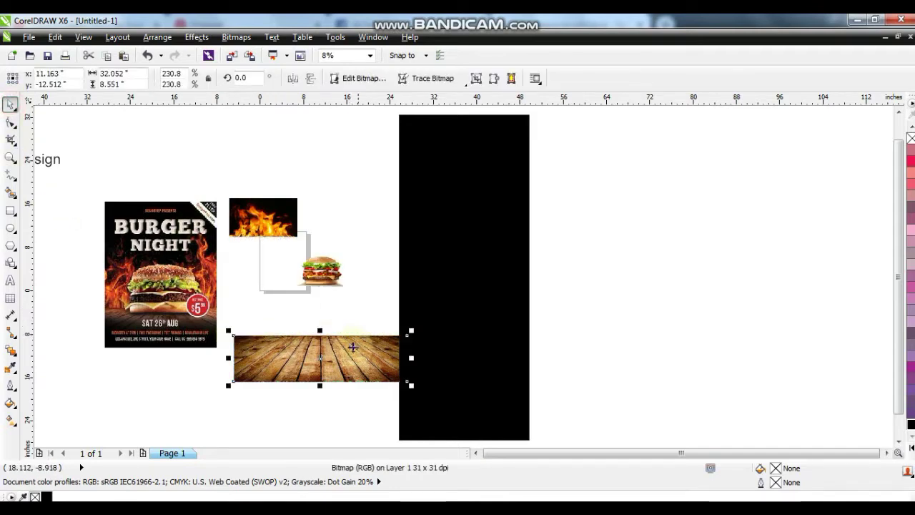
# - Center the wooden floor on the banner, stretch it to about 45 by 19 inches and place it at the banner's base
pyautogui.keyDown('shift'); pyautogui.click(445, 310); pyautogui.keyUp('shift')
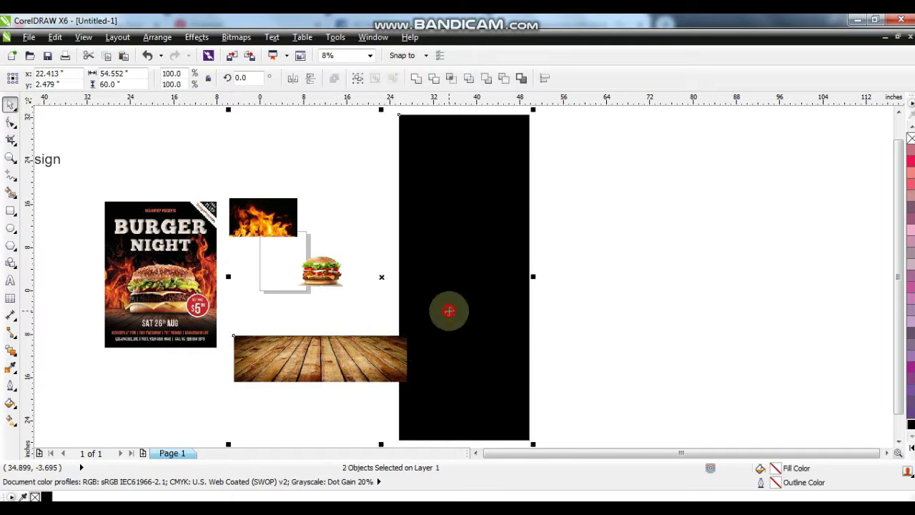
pyautogui.press('c')
pyautogui.click(619, 336)
pyautogui.click(476, 336)
pyautogui.moveTo(475, 334); pyautogui.dragTo(472, 318)
pyautogui.moveTo(557, 317); pyautogui.dragTo(551, 356)
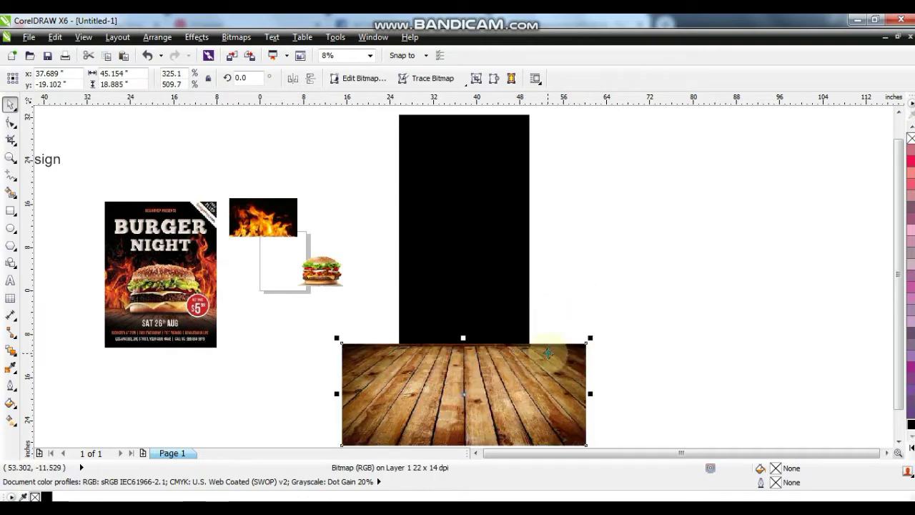
# - PowerClip the wooden floor inside the black banner rectangle
pyautogui.click(192, 40)
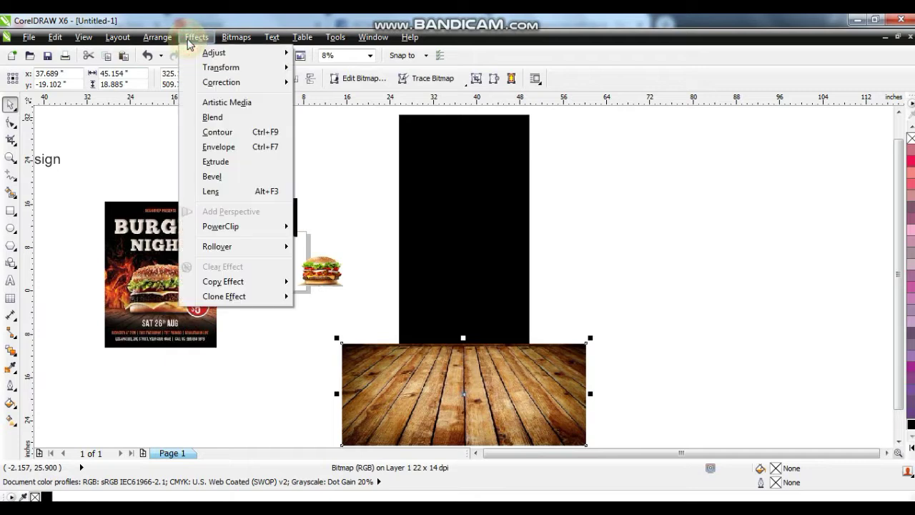
pyautogui.moveTo(226, 227)
pyautogui.click(350, 230)
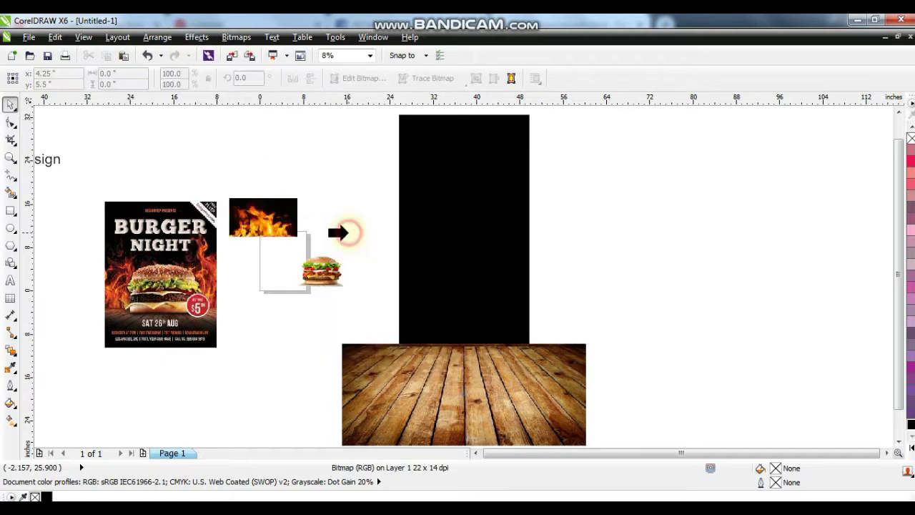
pyautogui.click(460, 215)
pyautogui.click(613, 267)
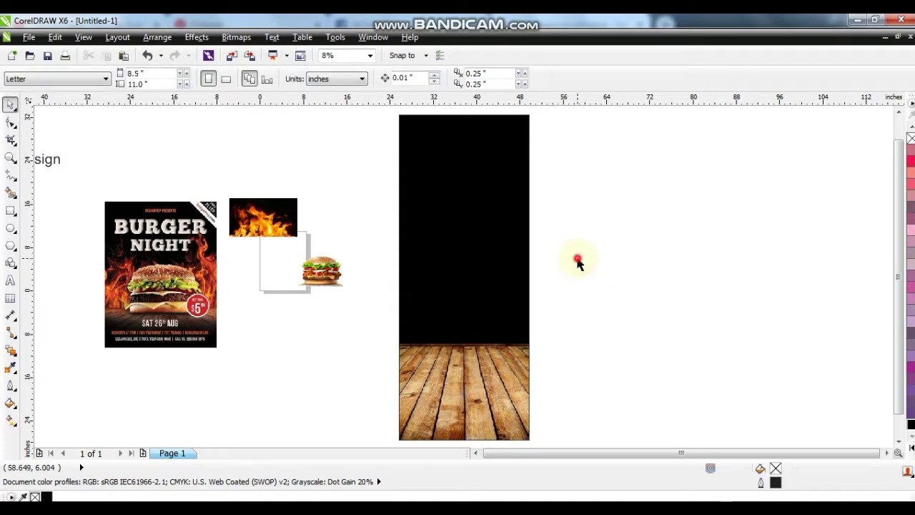
# - Enlarge the fire image to about 34 by 24 inches and place it on the banner directly above the floor
pyautogui.click(267, 224)
pyautogui.moveTo(299, 196); pyautogui.dragTo(422, 124)
pyautogui.moveTo(345, 182); pyautogui.dragTo(499, 290)
pyautogui.moveTo(467, 237); pyautogui.dragTo(468, 213)
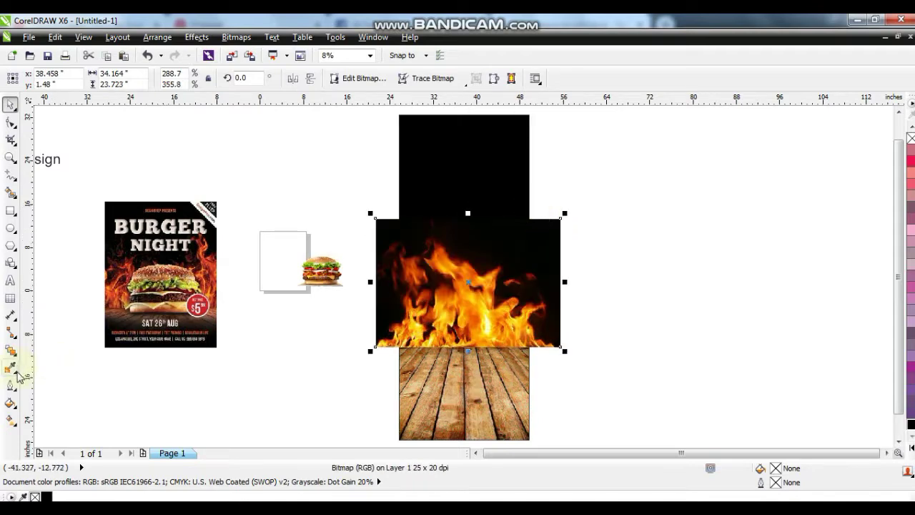
# - Apply a linear transparency to the fire image so its upper part fades into the black background
pyautogui.click(17, 355)
pyautogui.click(50, 439)
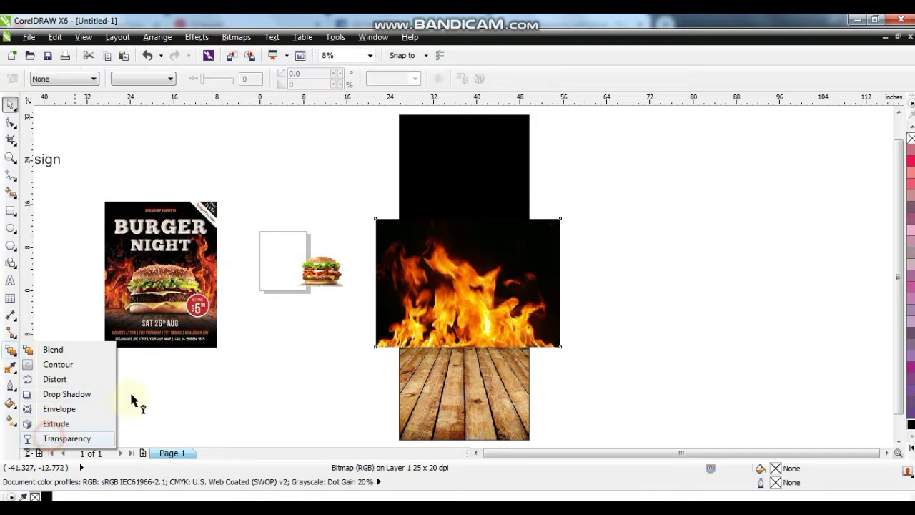
pyautogui.moveTo(466, 299); pyautogui.dragTo(465, 212)
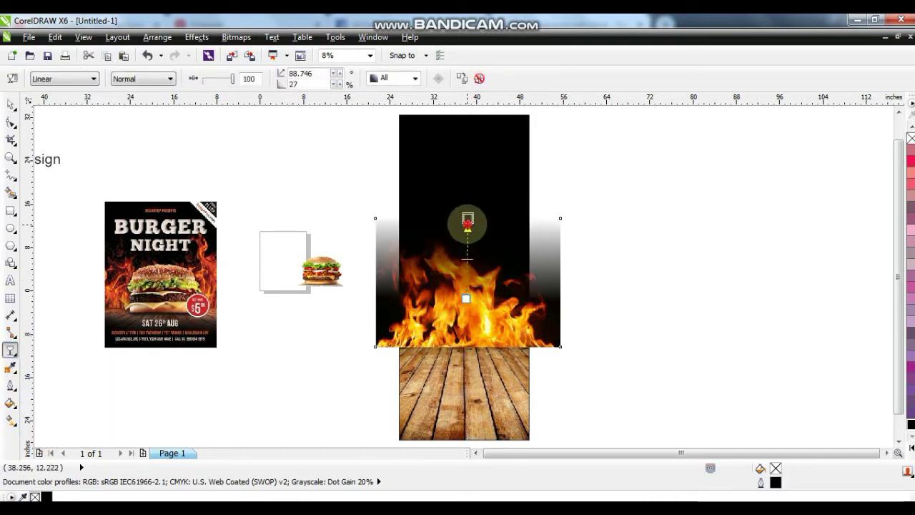
pyautogui.moveTo(465, 222); pyautogui.dragTo(462, 224)
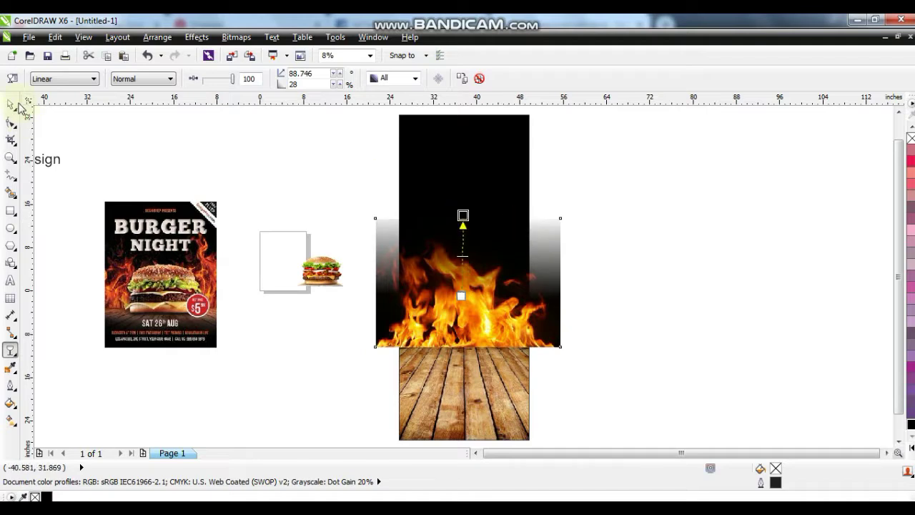
# - PowerClip the faded fire image inside the banner rectangle
pyautogui.click(16, 105)
pyautogui.click(197, 37)
pyautogui.moveTo(235, 226)
pyautogui.click(320, 229)
pyautogui.click(468, 143)
pyautogui.click(644, 198)
# - Open the banner's PowerClip contents for editing and place the fire image behind the wooden floor
pyautogui.rightClick(463, 143)
pyautogui.click(488, 70)
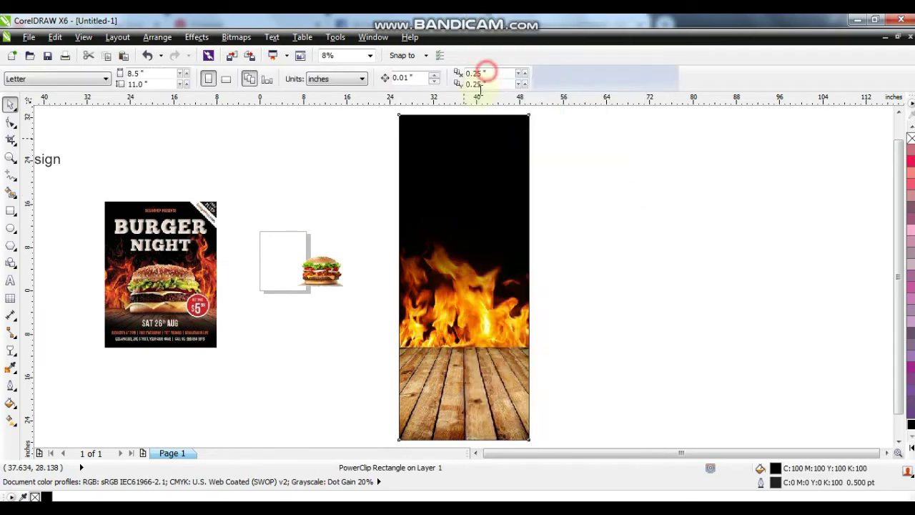
pyautogui.click(479, 325)
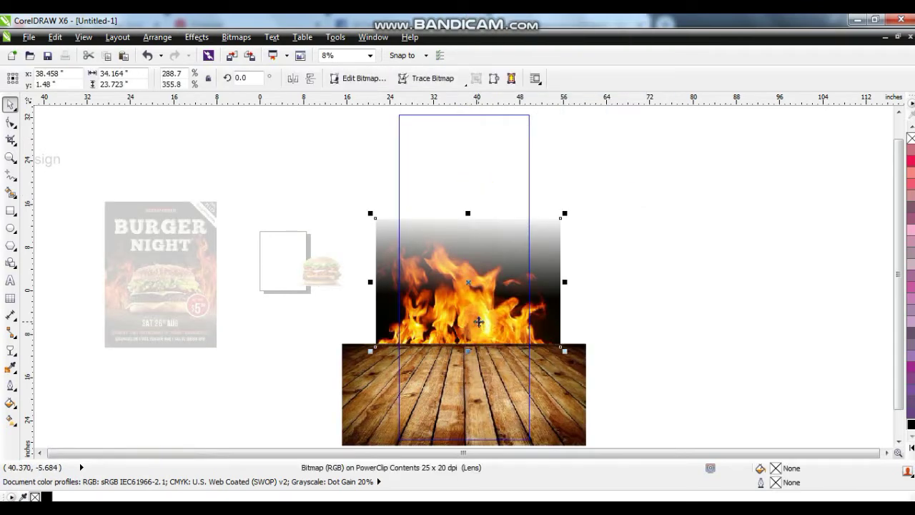
# - Draw a rectangle about 27 by 19 inches over the floor within the banner and fill it black
pyautogui.click(12, 159)
pyautogui.moveTo(321, 296); pyautogui.dragTo(603, 441)
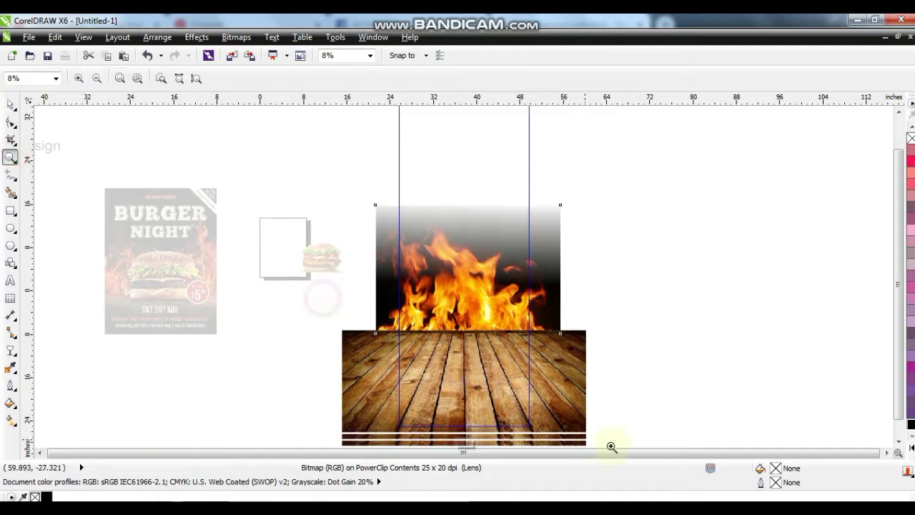
pyautogui.click(10, 210)
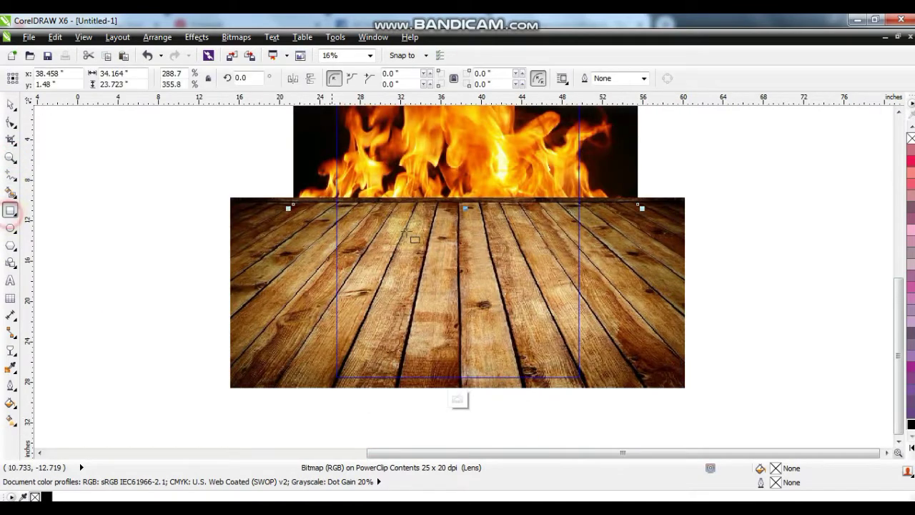
pyautogui.moveTo(324, 193); pyautogui.dragTo(596, 391)
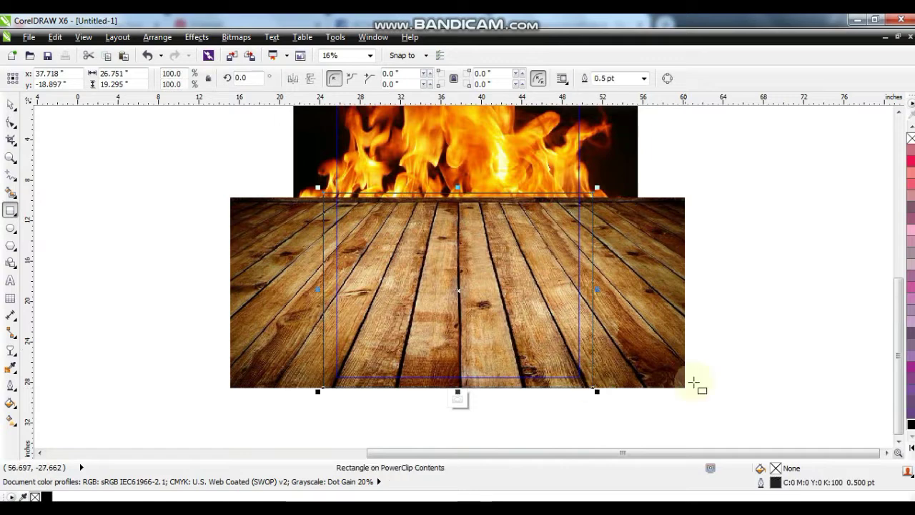
pyautogui.click(911, 426)
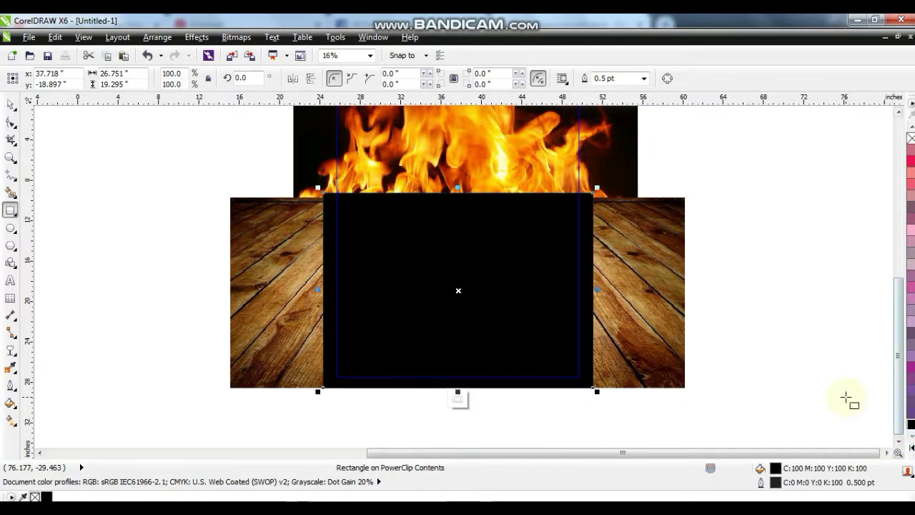
# - Apply a radial transparency to the black rectangle, centered on its upper edge, to darken the floor toward its outer edges
pyautogui.click(10, 352)
pyautogui.moveTo(439, 264); pyautogui.dragTo(441, 192)
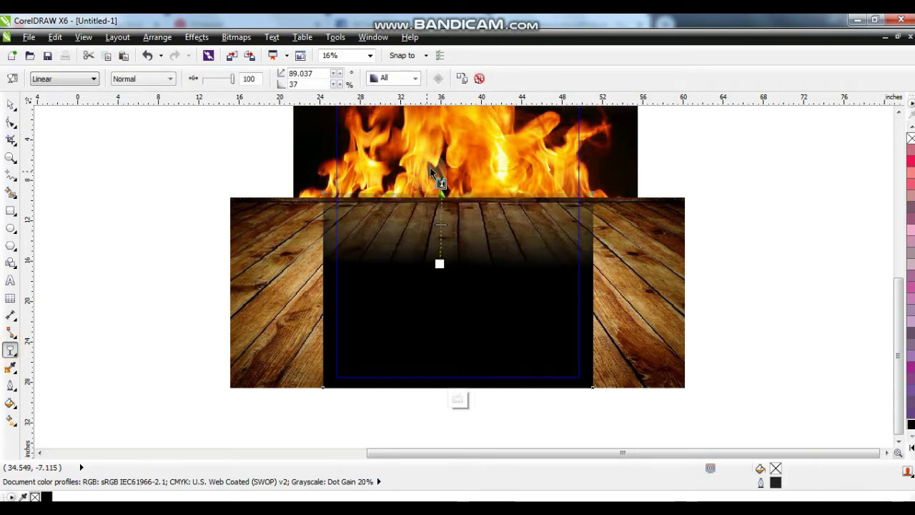
pyautogui.click(94, 79)
pyautogui.click(61, 116)
pyautogui.moveTo(451, 249); pyautogui.dragTo(471, 153)
pyautogui.moveTo(451, 240); pyautogui.dragTo(461, 221)
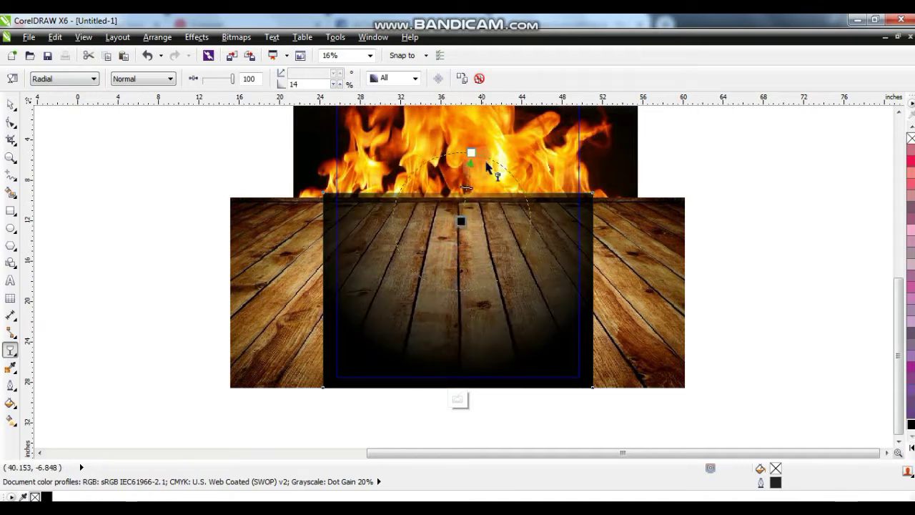
pyautogui.moveTo(471, 153); pyautogui.dragTo(471, 118)
pyautogui.moveTo(461, 221); pyautogui.dragTo(457, 196)
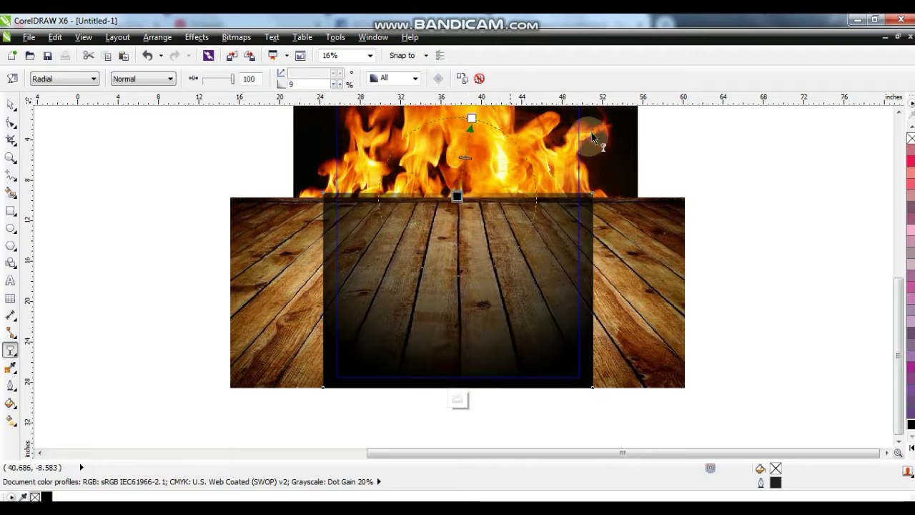
pyautogui.click(898, 111)
pyautogui.moveTo(475, 153); pyautogui.dragTo(478, 149)
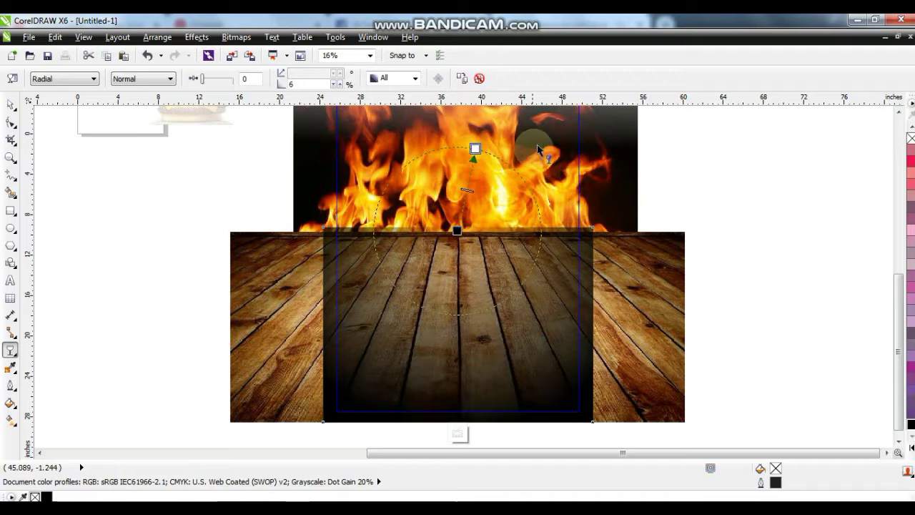
# - Finish editing the PowerClip contents and return to the full banner
pyautogui.click(10, 105)
pyautogui.rightClick(525, 348)
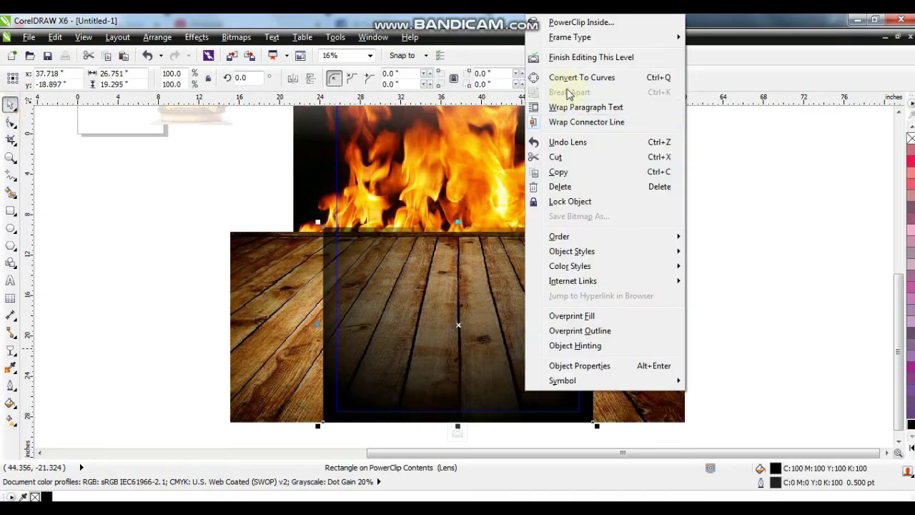
pyautogui.click(576, 63)
pyautogui.scroll(-2, 583, 241)
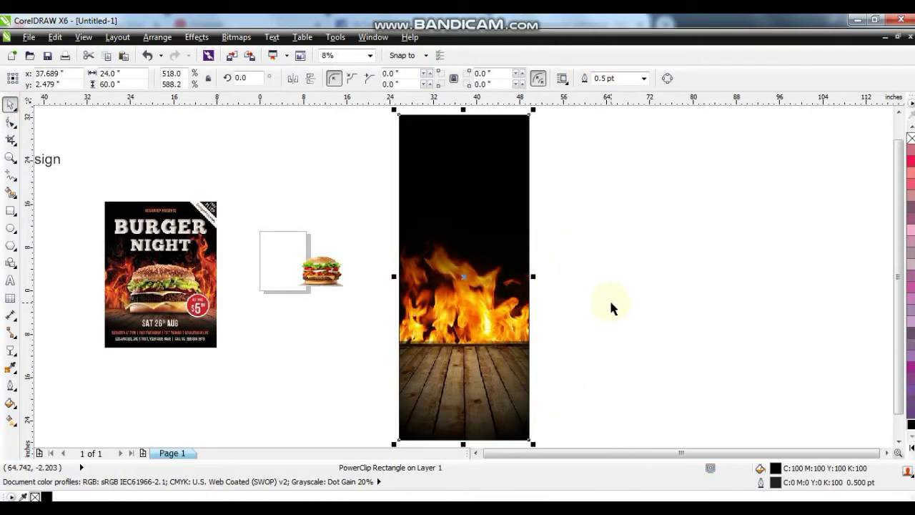
pyautogui.click(611, 306)
# - Enlarge the burger image to about 28 by 30.5 inches and move it onto the lower half of the banner
pyautogui.click(321, 266)
pyautogui.moveTo(349, 239); pyautogui.dragTo(396, 186)
pyautogui.moveTo(320, 269); pyautogui.dragTo(461, 331)
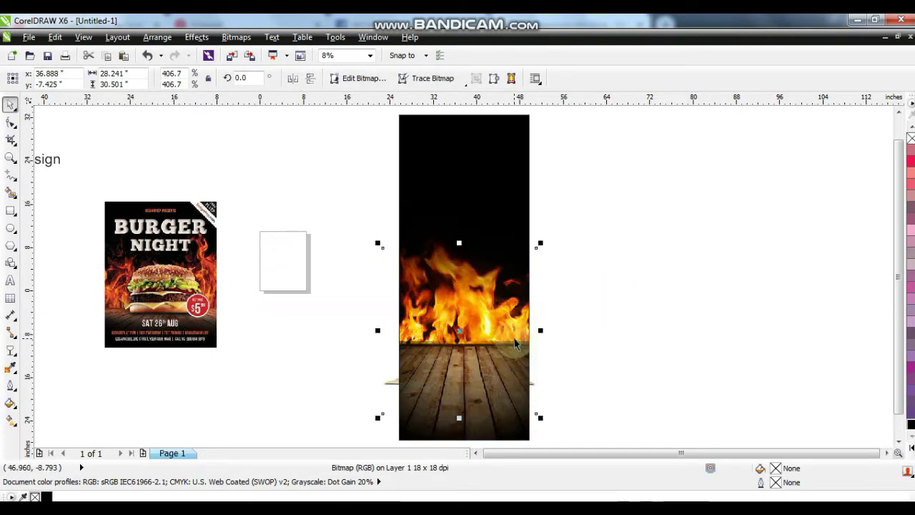
# - Bring the burger image in front of the banner and scale it to about 22 by 23.6 inches over the fire
pyautogui.moveTo(543, 420); pyautogui.dragTo(537, 412)
pyautogui.moveTo(474, 373); pyautogui.dragTo(479, 368)
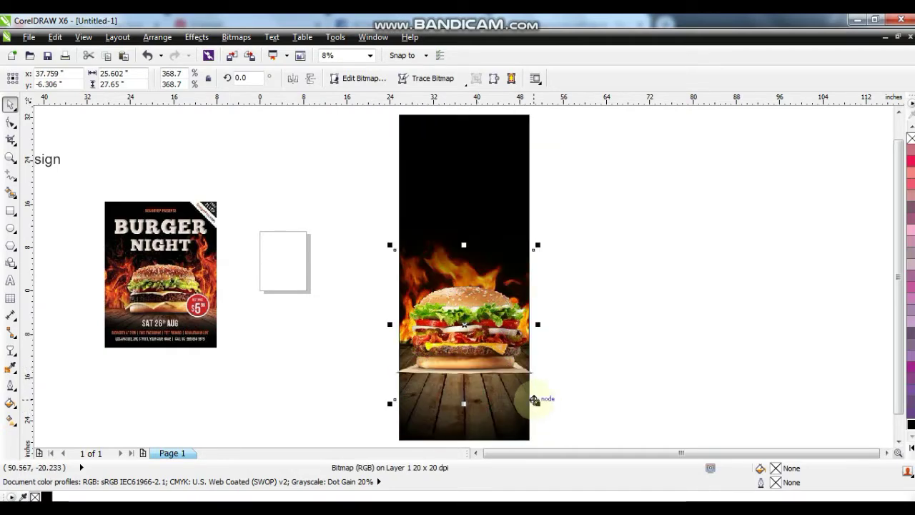
pyautogui.moveTo(539, 404); pyautogui.dragTo(531, 397)
pyautogui.moveTo(474, 288); pyautogui.dragTo(471, 293)
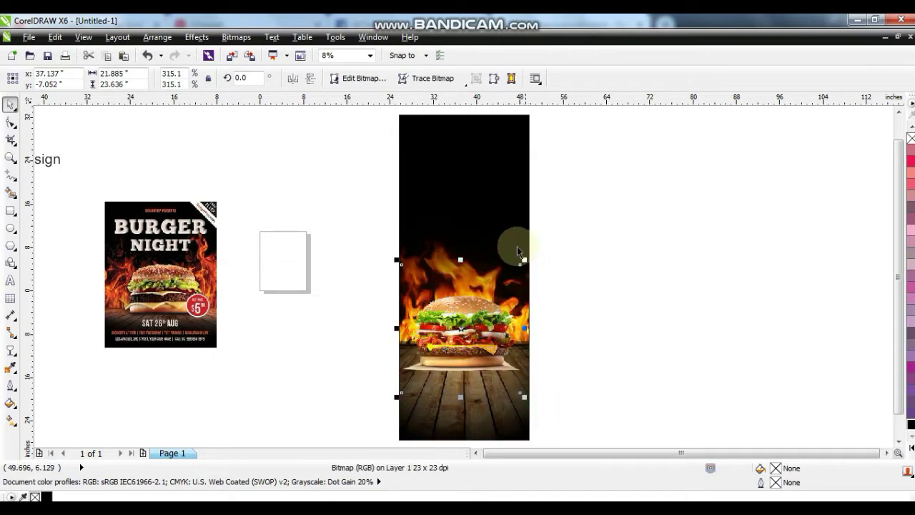
# - Center the burger image horizontally on the banner
pyautogui.click(577, 271)
pyautogui.click(599, 281)
pyautogui.click(502, 327)
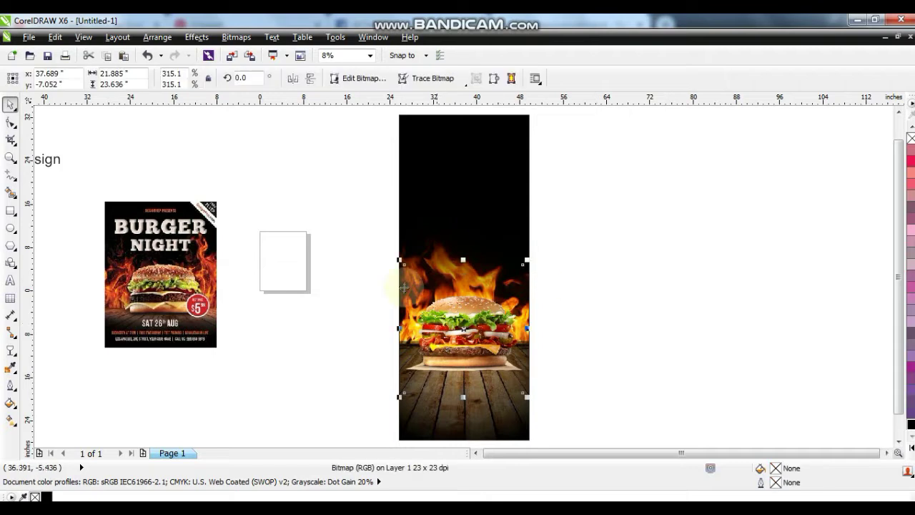
pyautogui.moveTo(397, 255); pyautogui.dragTo(402, 255)
pyautogui.click(579, 301)
pyautogui.click(524, 369)
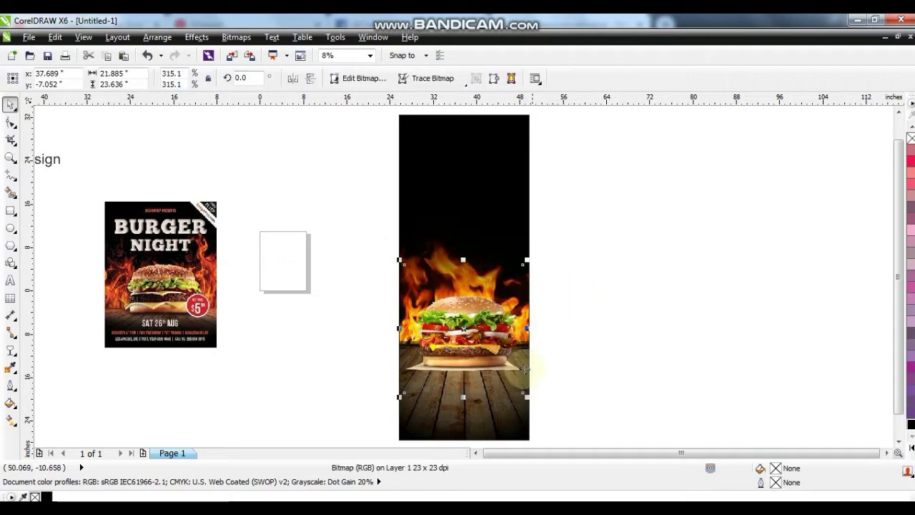
# - Enlarge the reference flyer to about 40 by 52 inches and move it closer to the banner
pyautogui.click(287, 188)
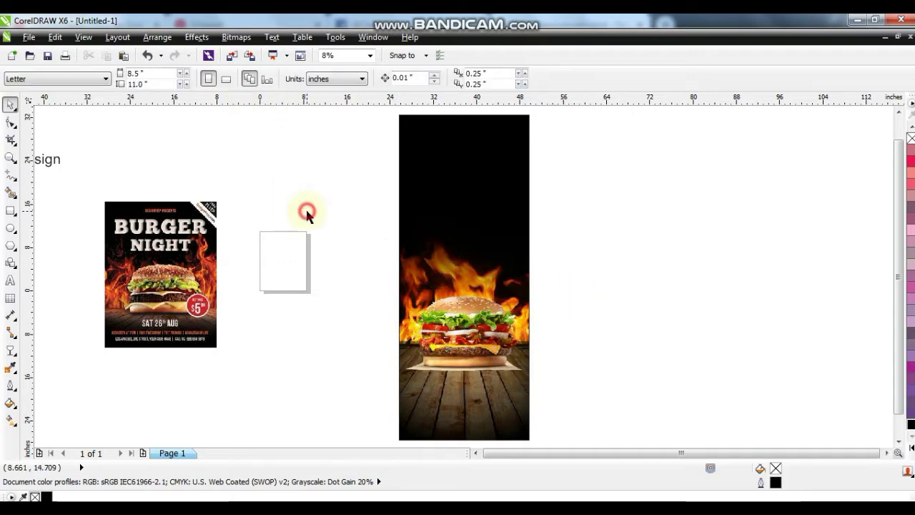
pyautogui.click(217, 198)
pyautogui.moveTo(221, 197); pyautogui.dragTo(279, 150)
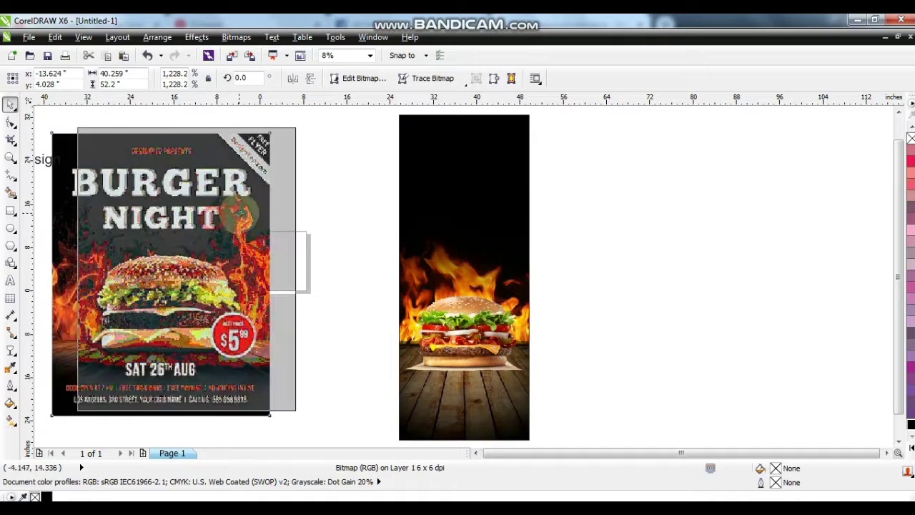
pyautogui.moveTo(214, 215); pyautogui.dragTo(240, 208)
pyautogui.keyDown('shift'); pyautogui.click(500, 219); pyautogui.keyUp('shift')
pyautogui.hscroll(-3, 501, 219)
pyautogui.click(502, 220)
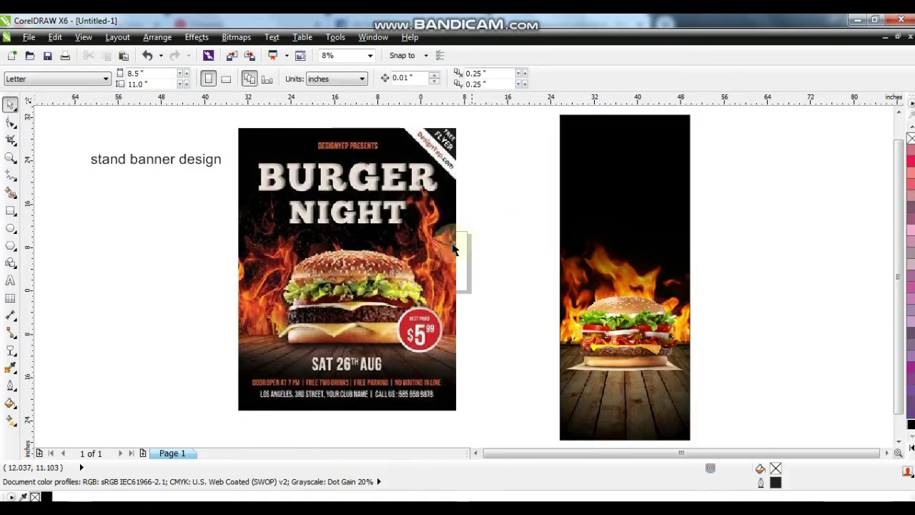
# - Add artistic text reading BURGER NIGHT on two lines in the empty area between the flyer and the banner
pyautogui.click(10, 157)
pyautogui.moveTo(252, 125); pyautogui.dragTo(779, 285)
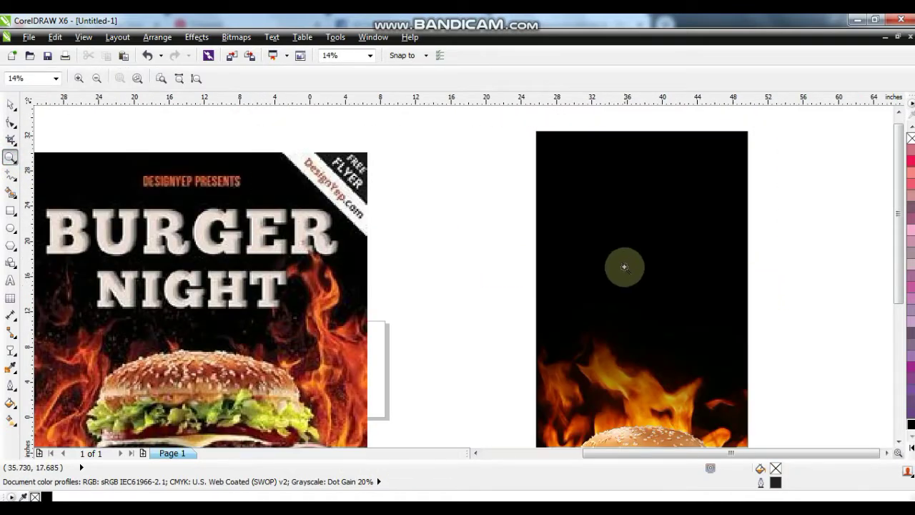
pyautogui.click(10, 281)
pyautogui.click(431, 224)
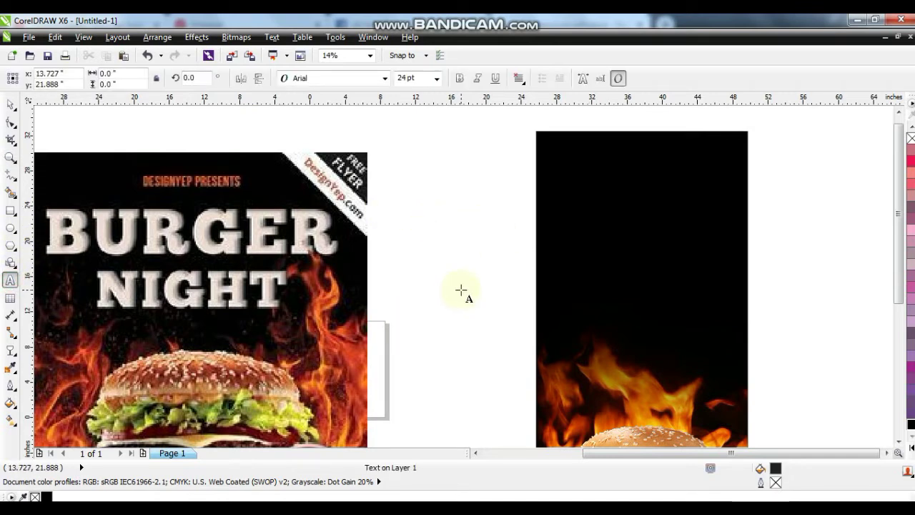
pyautogui.write('B')
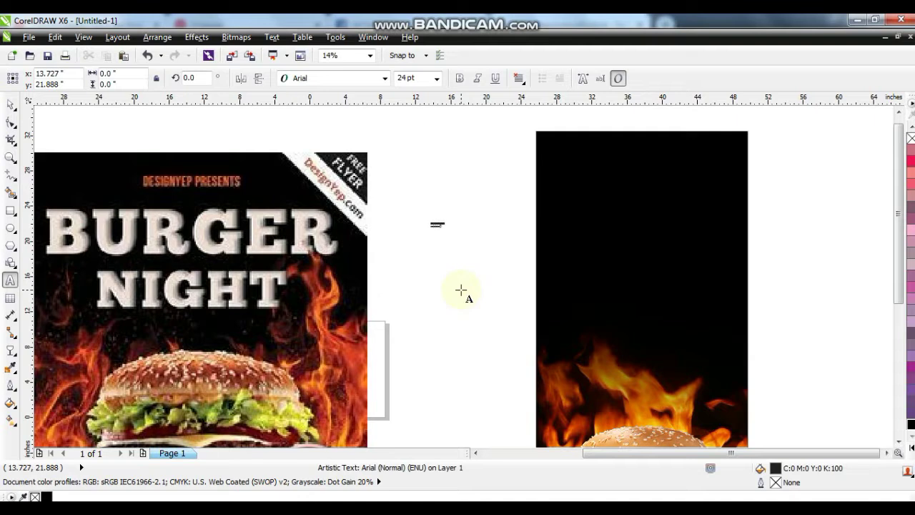
pyautogui.hotkey('ctrl', 'space')
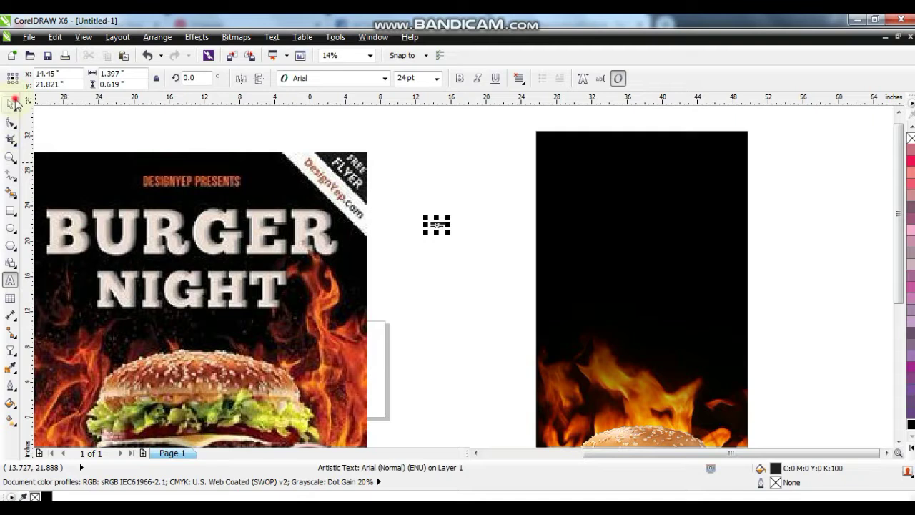
# - Set the BURGER NIGHT text to the Racing Sans One font and enlarge it to about 10 inches wide
pyautogui.click(385, 78)
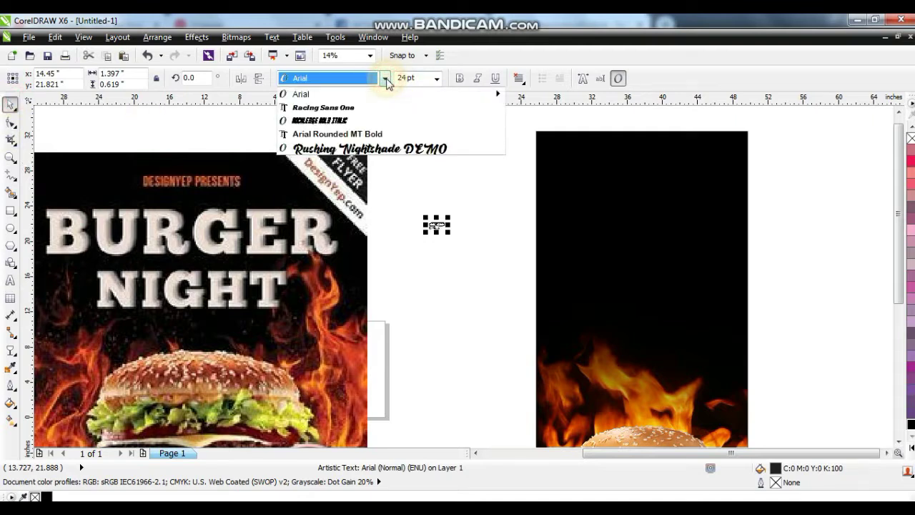
pyautogui.click(370, 105)
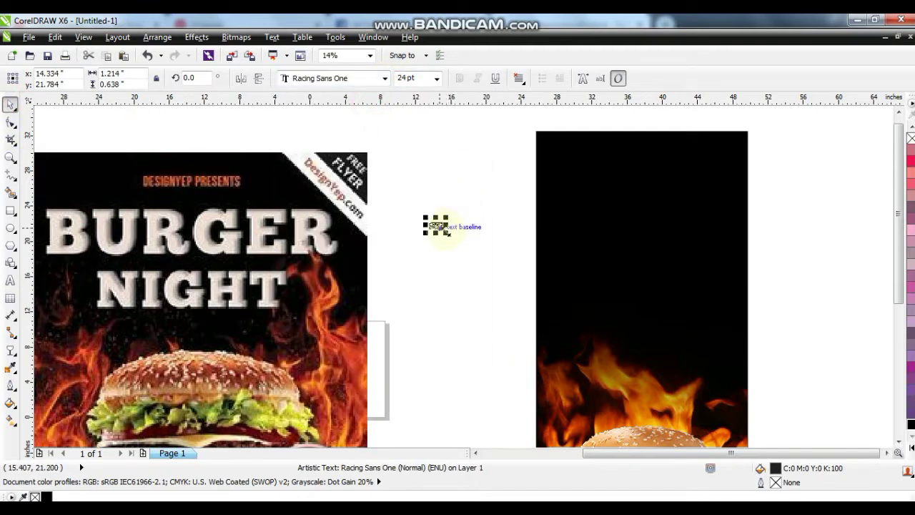
pyautogui.moveTo(437, 227); pyautogui.dragTo(525, 293)
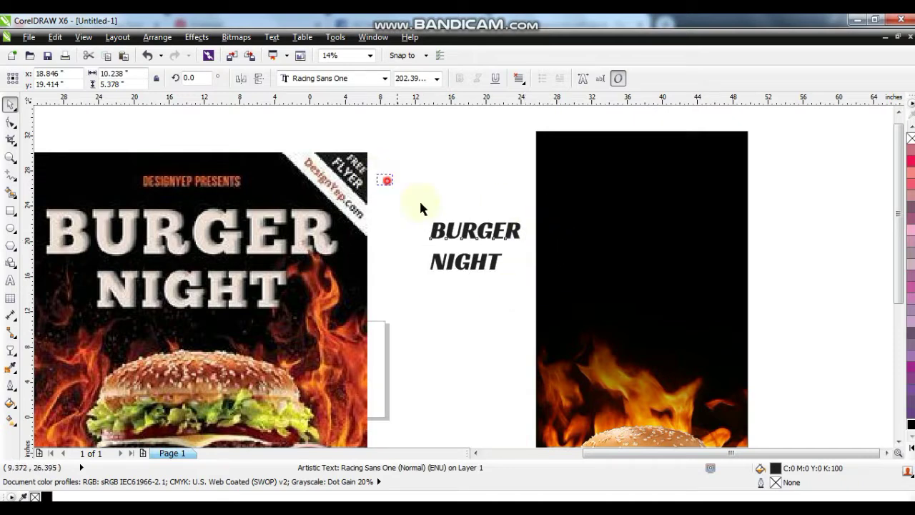
# - Fill the title white and place it on the banner's upper half, broken apart into separate BURGER and NIGHT lines
pyautogui.moveTo(420, 207); pyautogui.dragTo(547, 290)
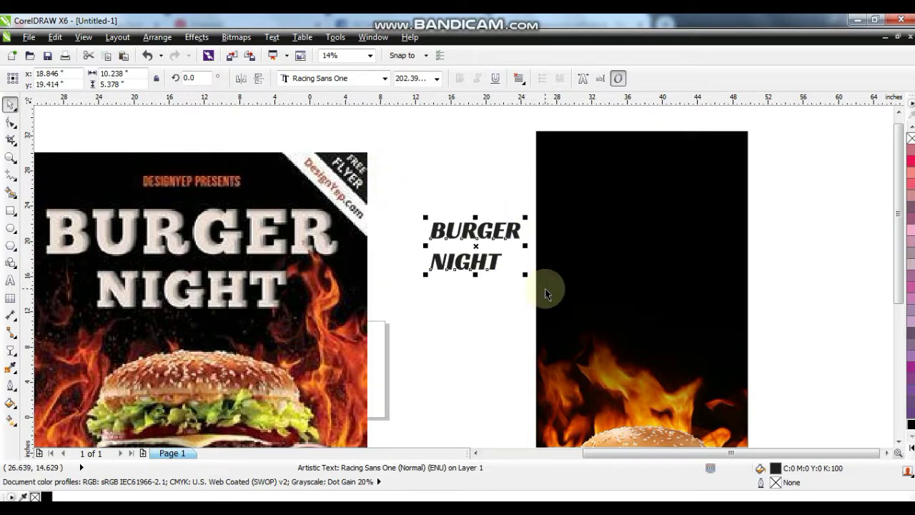
pyautogui.click(910, 448)
pyautogui.click(873, 250)
pyautogui.moveTo(466, 238); pyautogui.dragTo(629, 233)
pyautogui.click(679, 243)
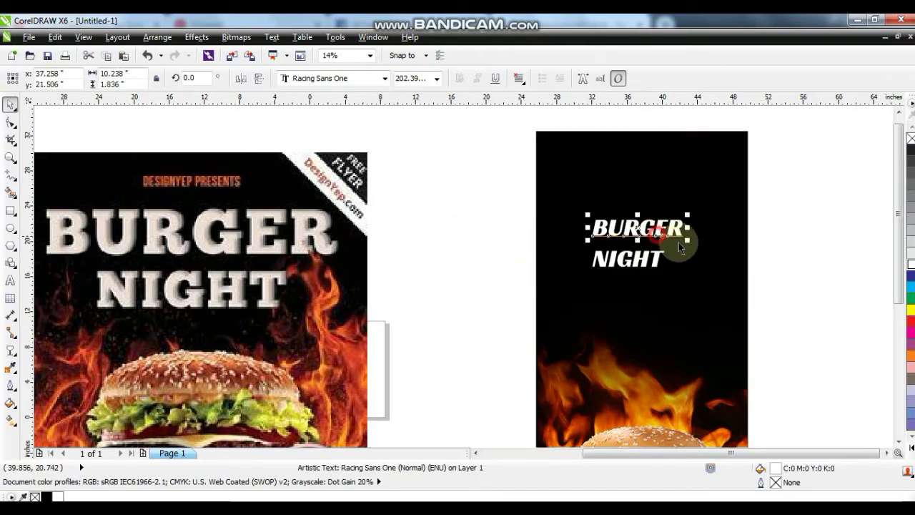
# - Enlarge BURGER to about 21.7 inches wide, enlarge NIGHT below it, and center both lines on the banner
pyautogui.moveTo(684, 241); pyautogui.dragTo(736, 278)
pyautogui.click(714, 300)
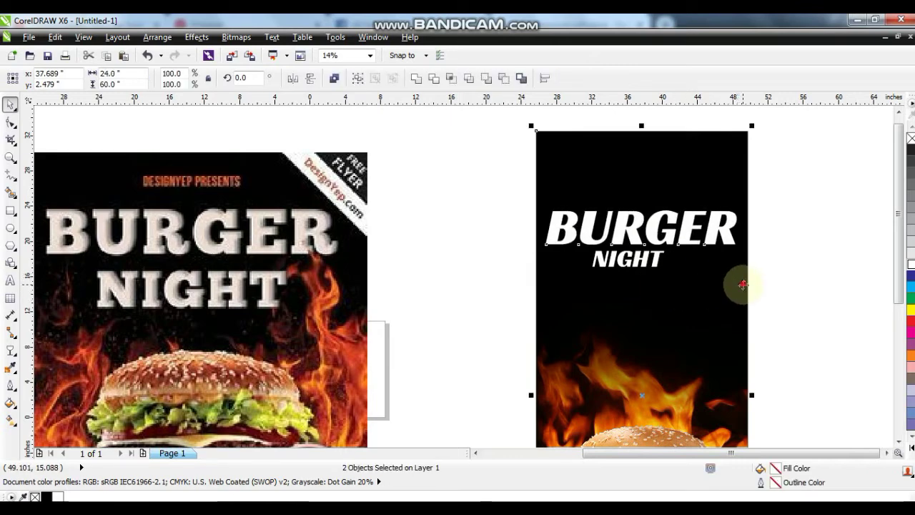
pyautogui.click(613, 262)
pyautogui.moveTo(669, 272); pyautogui.dragTo(700, 292)
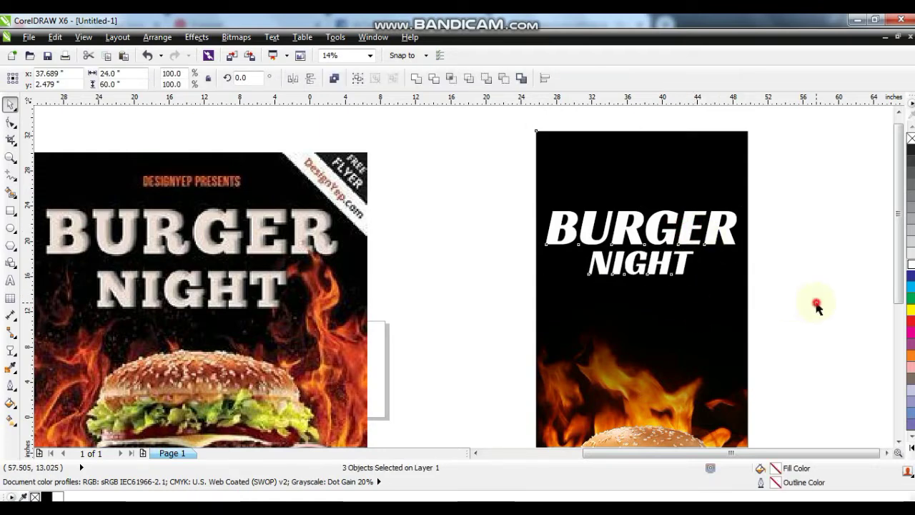
pyautogui.click(816, 303)
# - Enlarge NIGHT further to about 13 inches wide with wider letter spacing and center it on the banner
pyautogui.moveTo(659, 262); pyautogui.dragTo(706, 285)
pyautogui.press('F10')
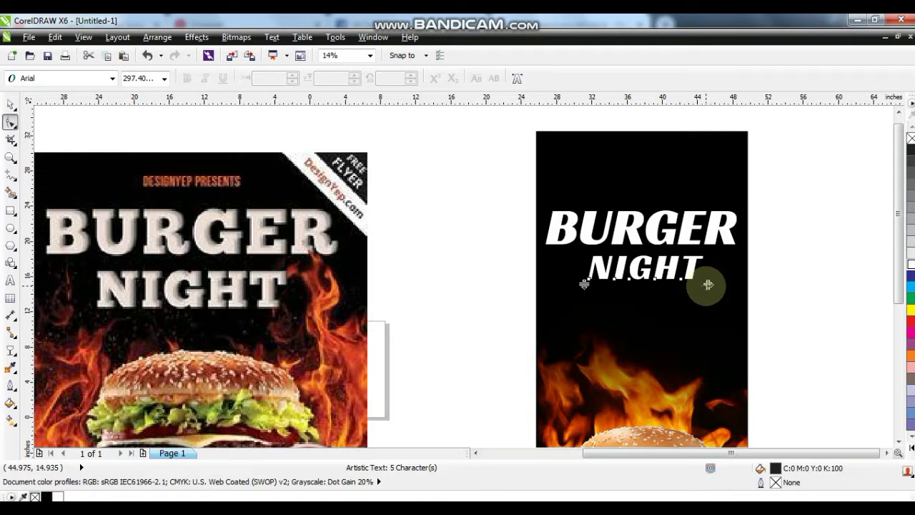
pyautogui.press('space')
pyautogui.keyDown('shift'); pyautogui.click(647, 190); pyautogui.keyUp('shift')
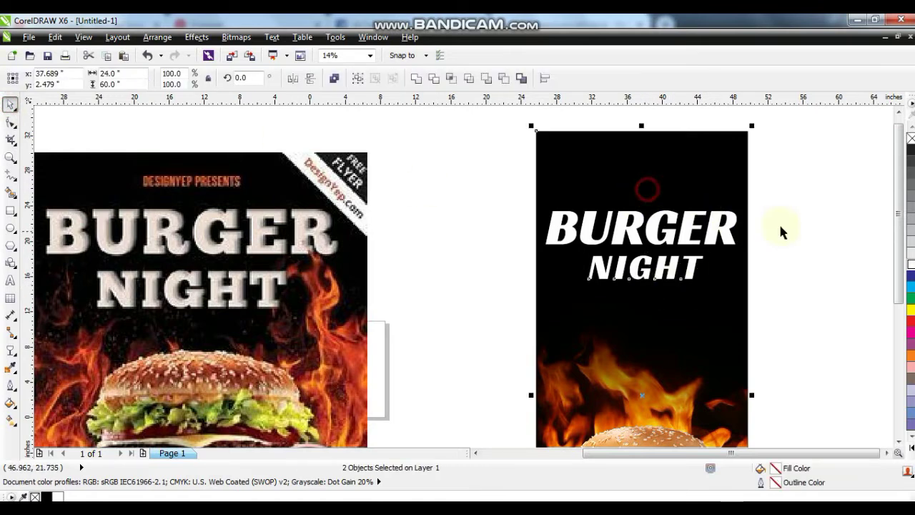
pyautogui.click(798, 193)
# - Move the BURGER and NIGHT lines together slightly down the banner, keeping them centered
pyautogui.moveTo(800, 184); pyautogui.dragTo(568, 271)
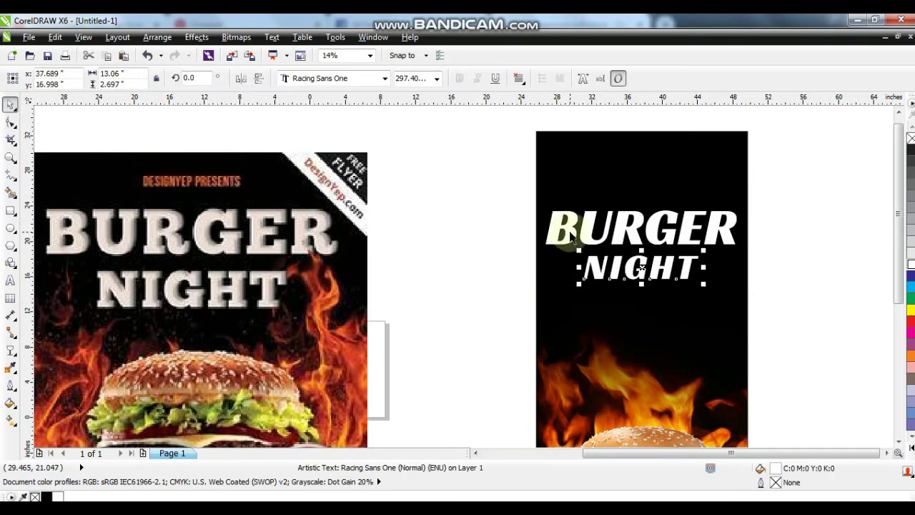
pyautogui.keyDown('shift'); pyautogui.click(570, 236); pyautogui.keyUp('shift')
pyautogui.keyDown('shift'); pyautogui.click(553, 282); pyautogui.keyUp('shift')
pyautogui.click(521, 283)
pyautogui.moveTo(486, 193); pyautogui.dragTo(781, 304)
pyautogui.moveTo(721, 236); pyautogui.dragTo(726, 248)
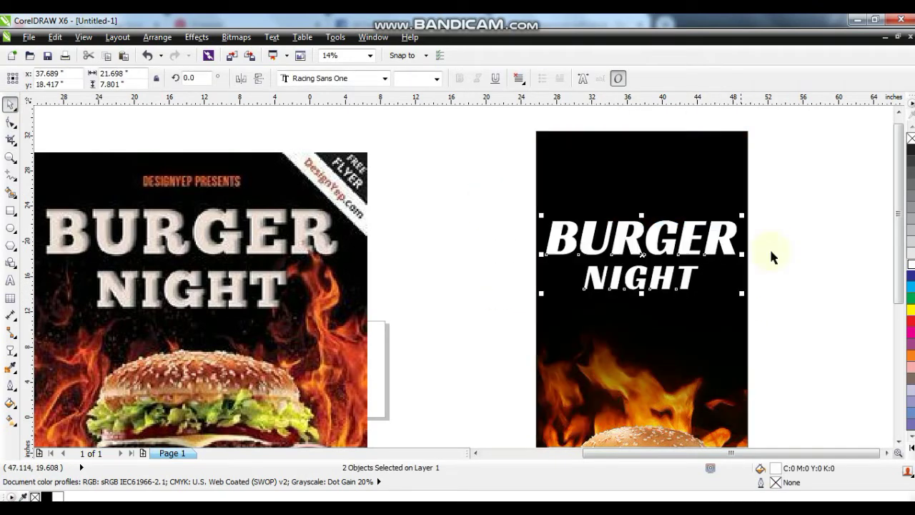
pyautogui.click(798, 259)
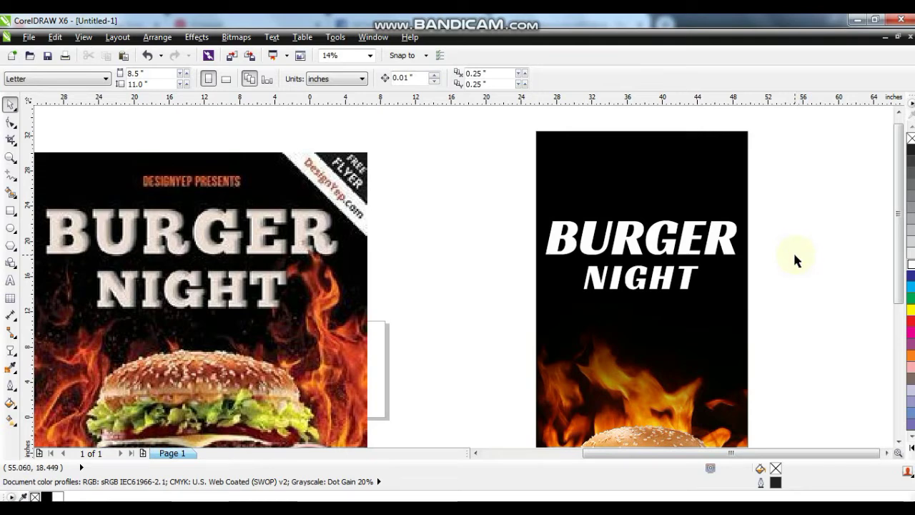
# - Place a smaller copy of BURGER, about 10 inches wide, above the title and change its text to FRICHICKS PRESENTS
pyautogui.moveTo(710, 240); pyautogui.dragTo(639, 223)
pyautogui.rightClick(719, 192)
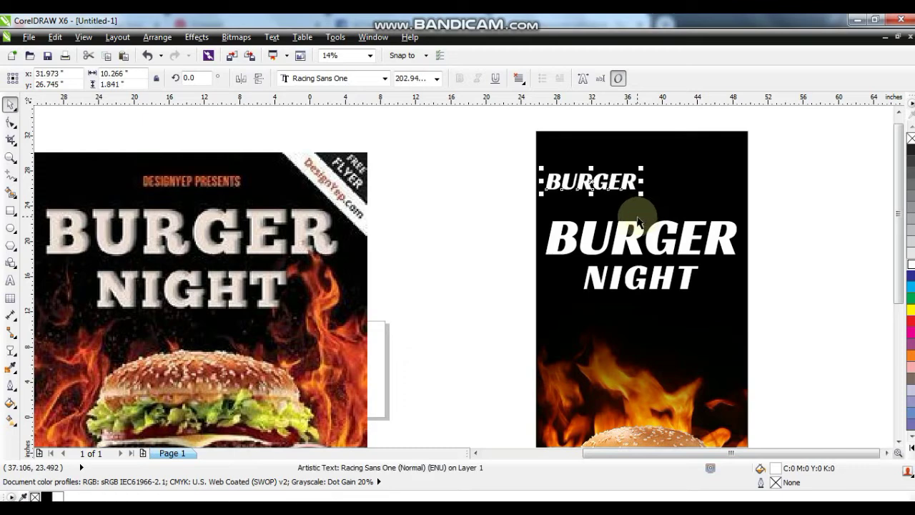
pyautogui.click(10, 281)
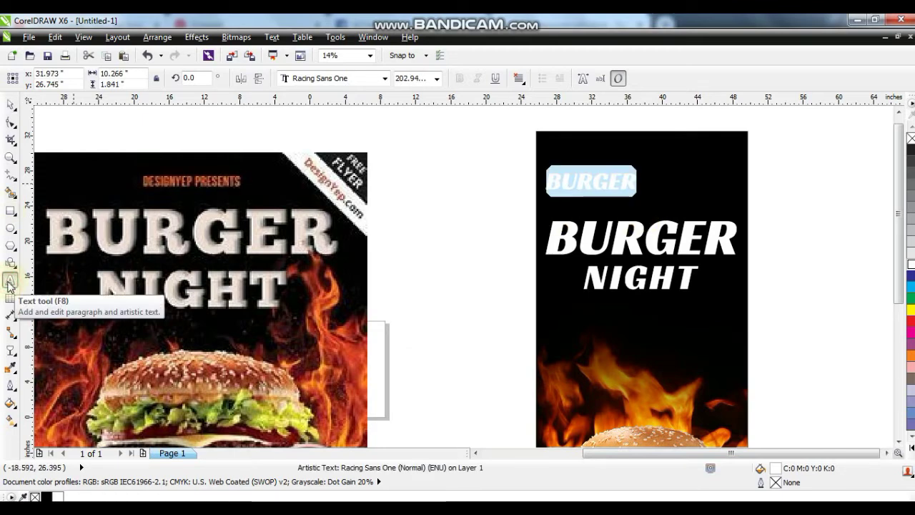
pyautogui.write('D')
pyautogui.press('BackSpace')
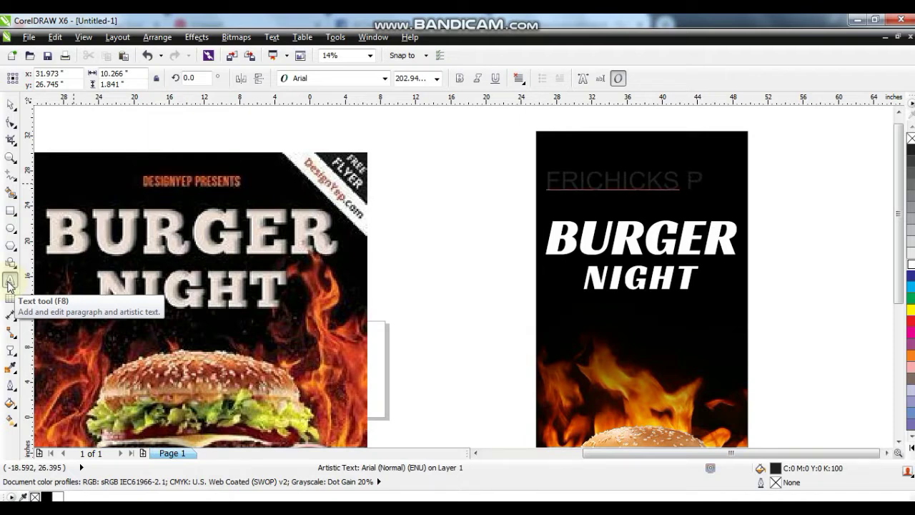
pyautogui.click(10, 281)
pyautogui.click(8, 106)
# - Set FRICHICKS PRESENTS to Racing Sans One, scale it to about 17.4 inches wide and place it directly above BURGER
pyautogui.click(384, 77)
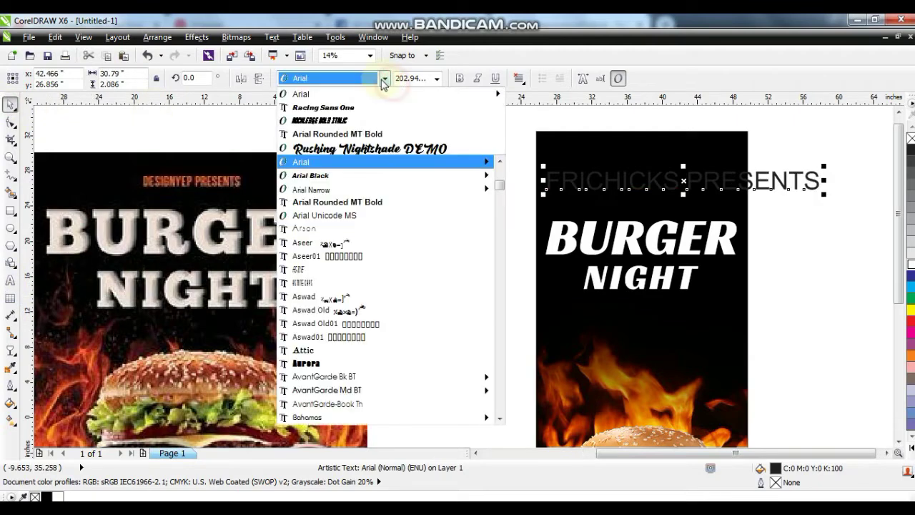
pyautogui.click(352, 111)
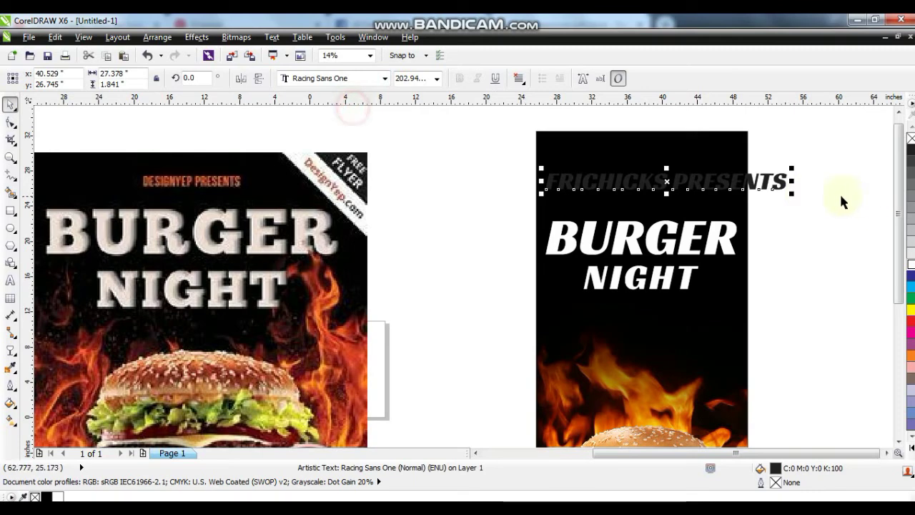
pyautogui.moveTo(787, 192); pyautogui.dragTo(696, 190)
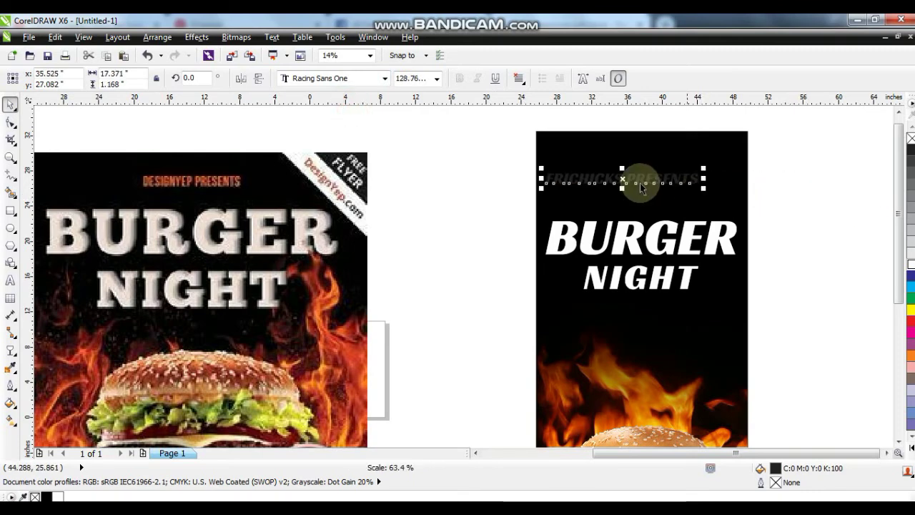
pyautogui.moveTo(633, 179); pyautogui.dragTo(646, 201)
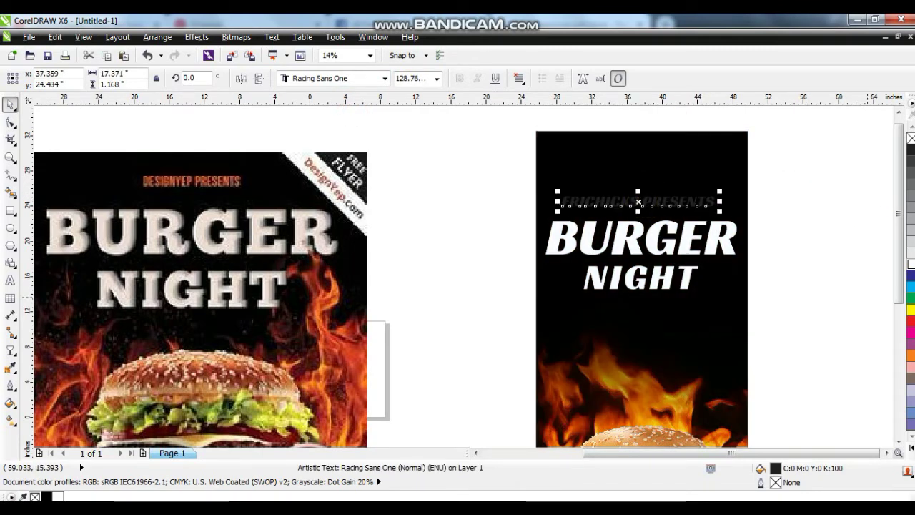
# - Fill the FRICHICKS PRESENTS line orange and move all three centered text lines slightly down the banner
pyautogui.click(908, 450)
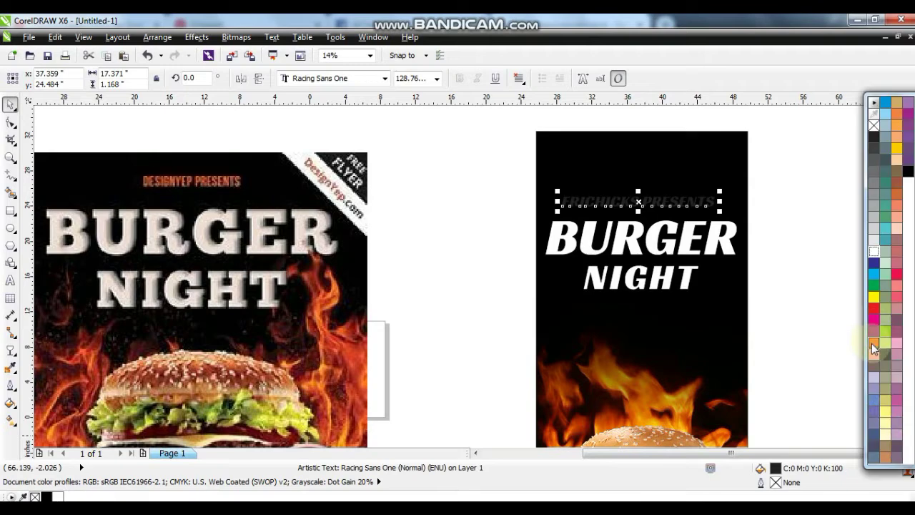
pyautogui.click(873, 342)
pyautogui.moveTo(789, 164); pyautogui.dragTo(513, 295)
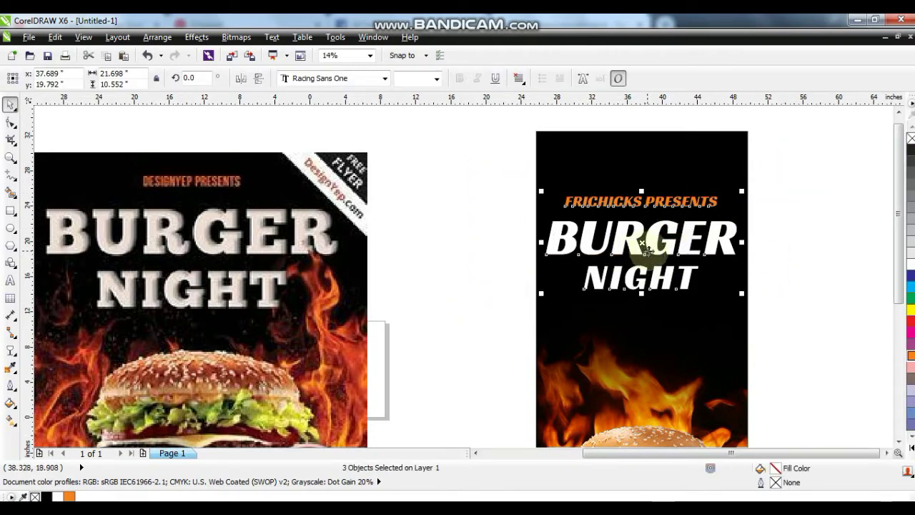
pyautogui.moveTo(647, 247)
pyautogui.mouseDown()
pyautogui.moveTo(649, 272)
pyautogui.moveTo(650, 255)
pyautogui.mouseUp()
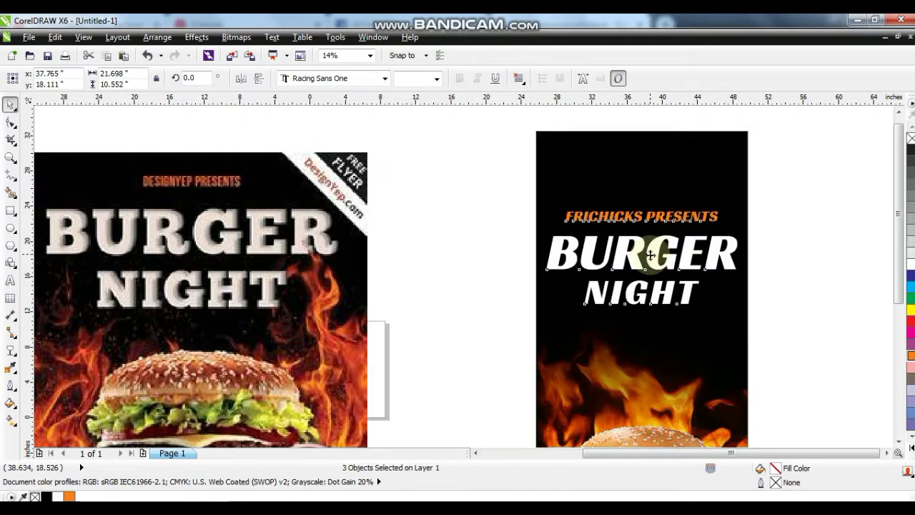
pyautogui.click(794, 262)
# - Add an artistic text line reading SAT 26TH DEC in the empty area between the flyer and the banner
pyautogui.click(720, 199)
pyautogui.scroll(-2, 720, 199)
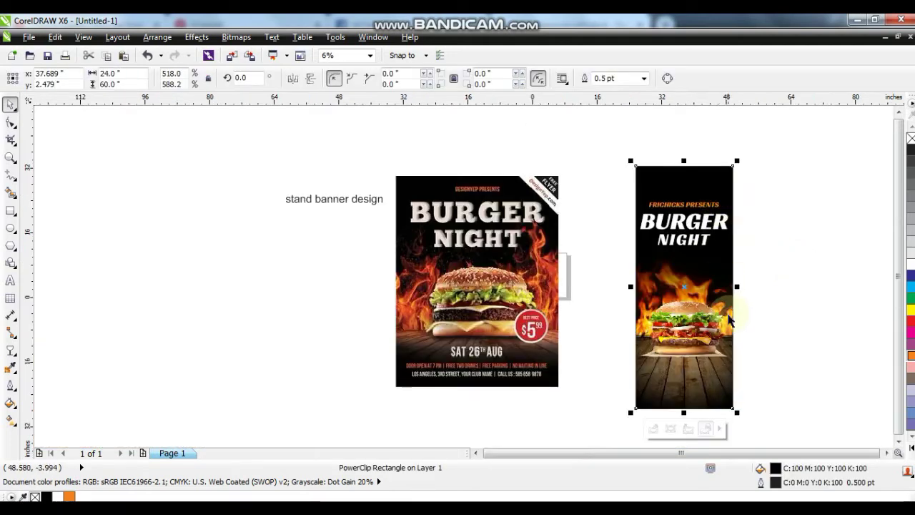
pyautogui.keyDown('shift'); pyautogui.click(733, 300); pyautogui.keyUp('shift')
pyautogui.hotkey('shift', 'F2')
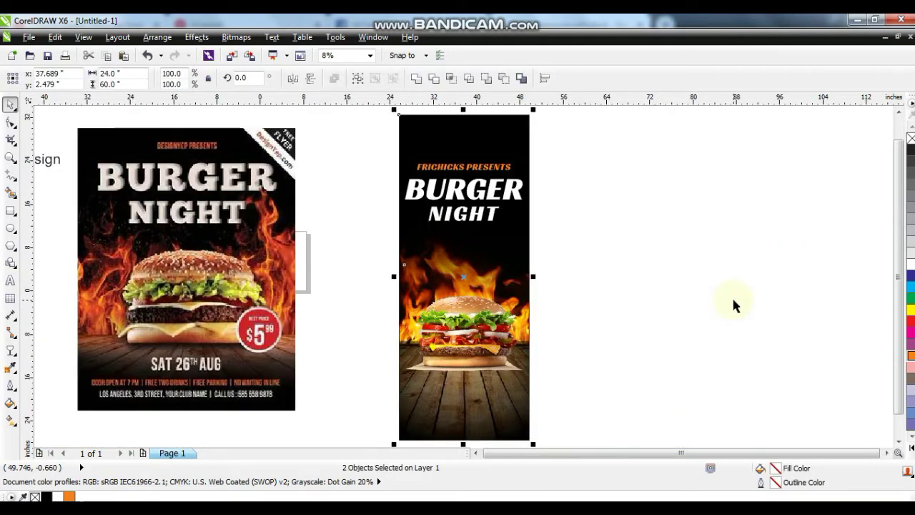
pyautogui.click(733, 303)
pyautogui.click(11, 279)
pyautogui.click(338, 286)
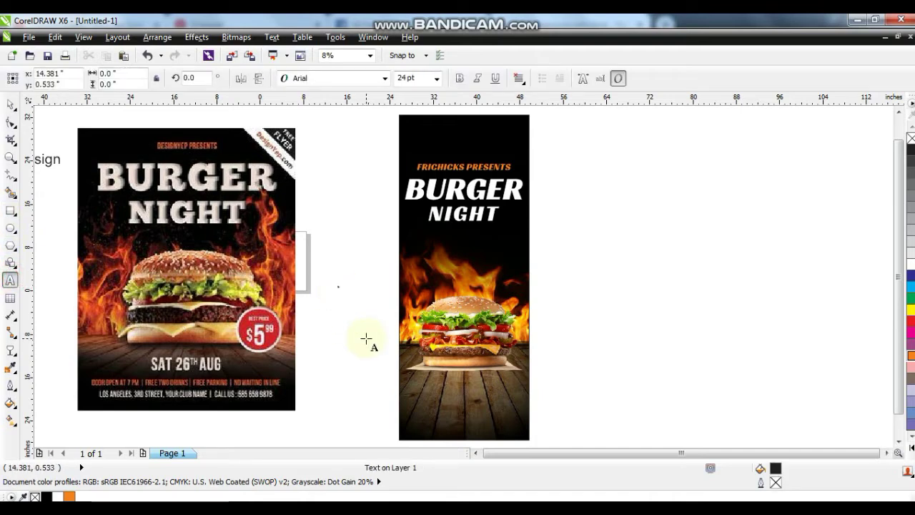
pyautogui.write('F')
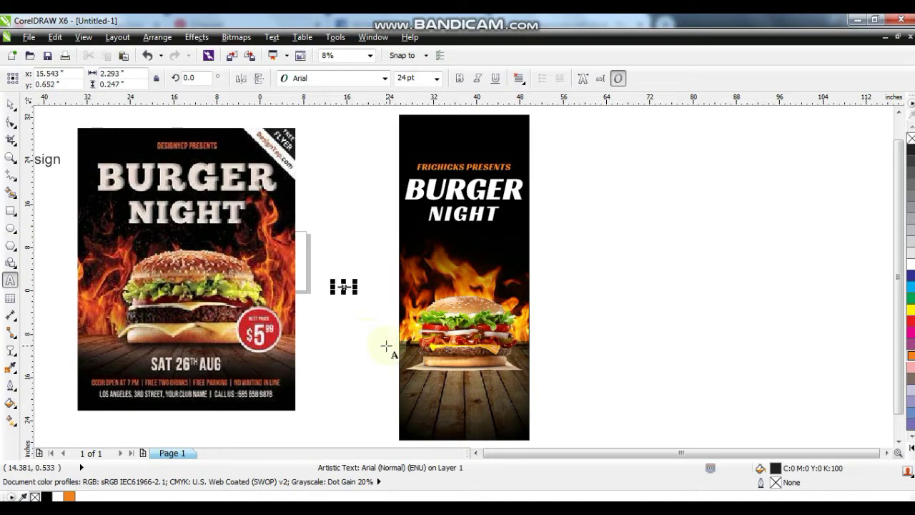
# - Set the date text to Racing Sans One, place it on the wooden floor about 12.8 inches wide, and fill it white
pyautogui.click(10, 106)
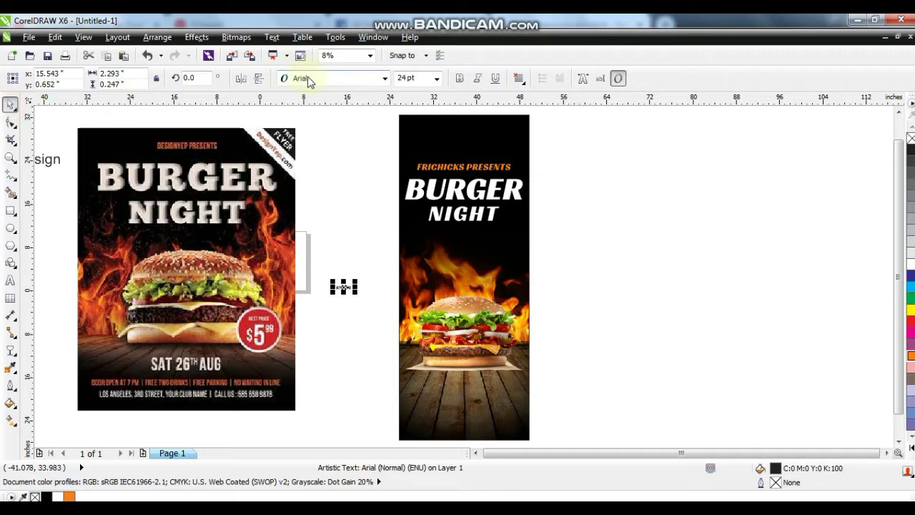
pyautogui.click(299, 77)
pyautogui.click(313, 108)
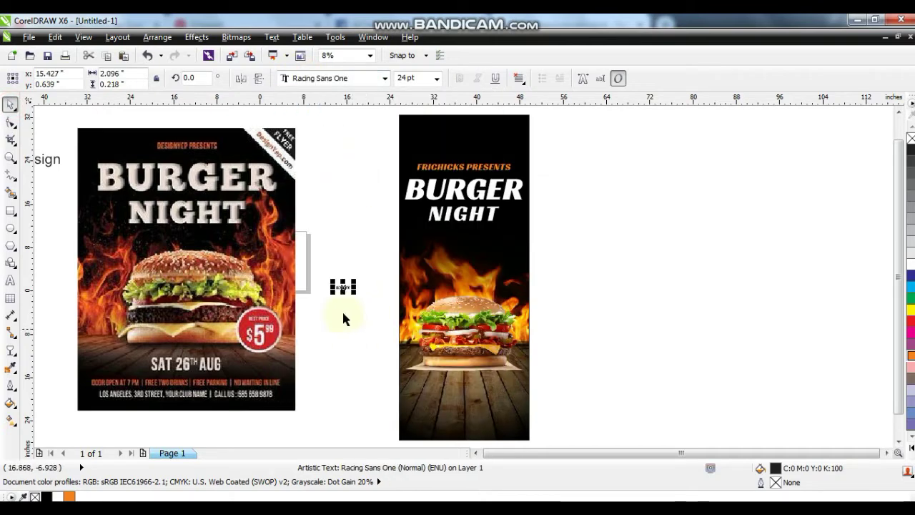
pyautogui.moveTo(353, 289); pyautogui.dragTo(465, 392)
pyautogui.click(910, 265)
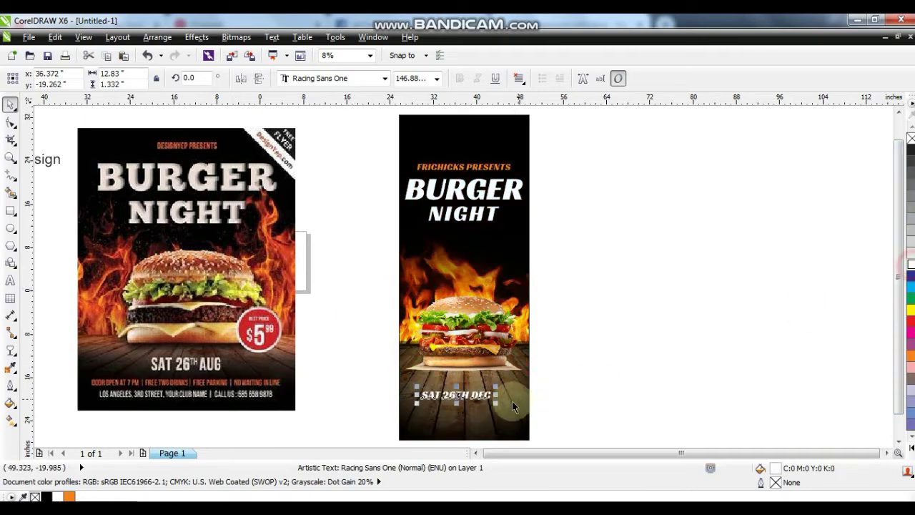
# - Center the date text horizontally on the banner and enlarge it to about 15.4 inches wide
pyautogui.keyDown('shift'); pyautogui.click(484, 423); pyautogui.keyUp('shift')
pyautogui.click(591, 402)
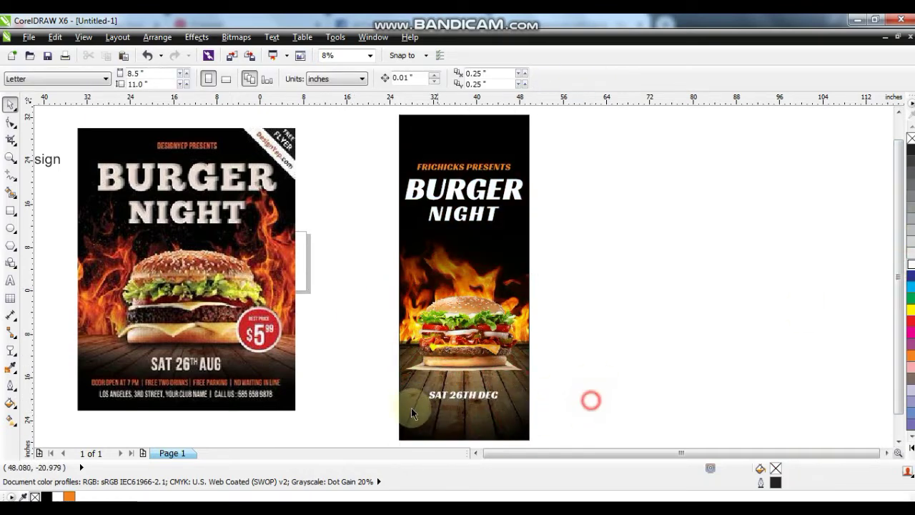
pyautogui.click(454, 392)
pyautogui.hotkey('shift', 'F2')
pyautogui.press('F3')
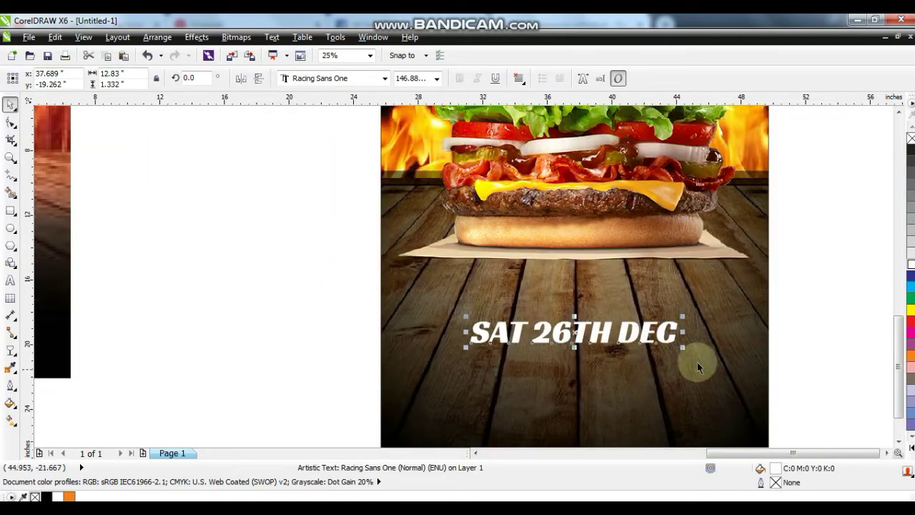
pyautogui.moveTo(682, 348); pyautogui.dragTo(700, 359)
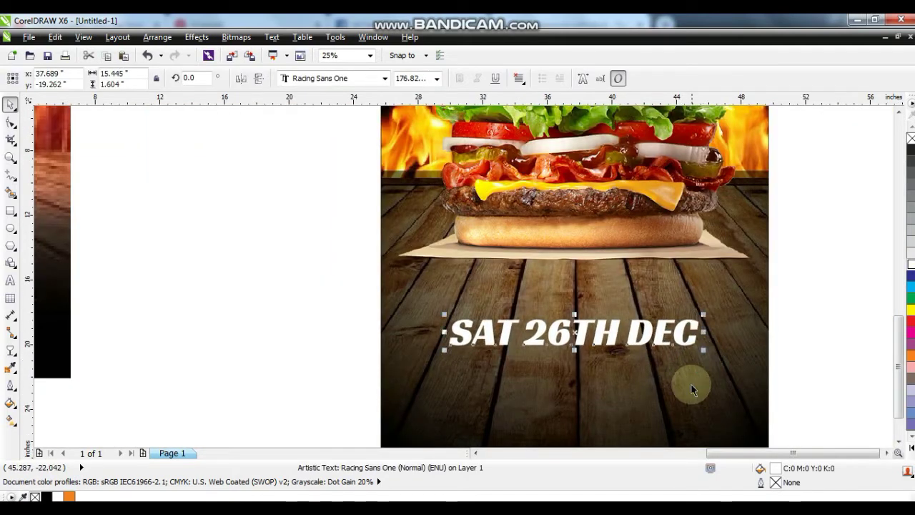
pyautogui.keyDown('shift'); pyautogui.click(699, 381); pyautogui.keyUp('shift')
pyautogui.press('Escape')
pyautogui.click(656, 340)
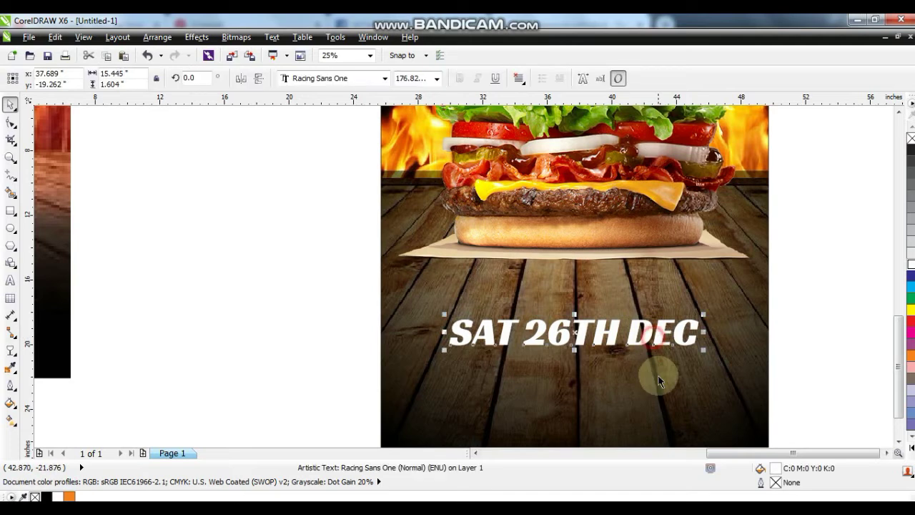
pyautogui.click(659, 381)
pyautogui.press('F4')
pyautogui.click(793, 312)
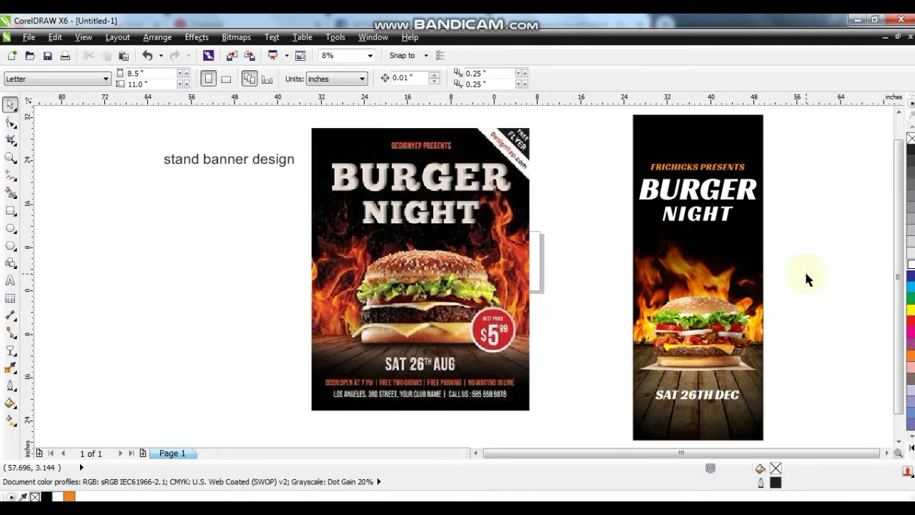
# - Draw a circle about 13 inches in diameter in the empty area beside the flyer and fill it white
pyautogui.click(10, 230)
pyautogui.moveTo(122, 226); pyautogui.dragTo(200, 306)
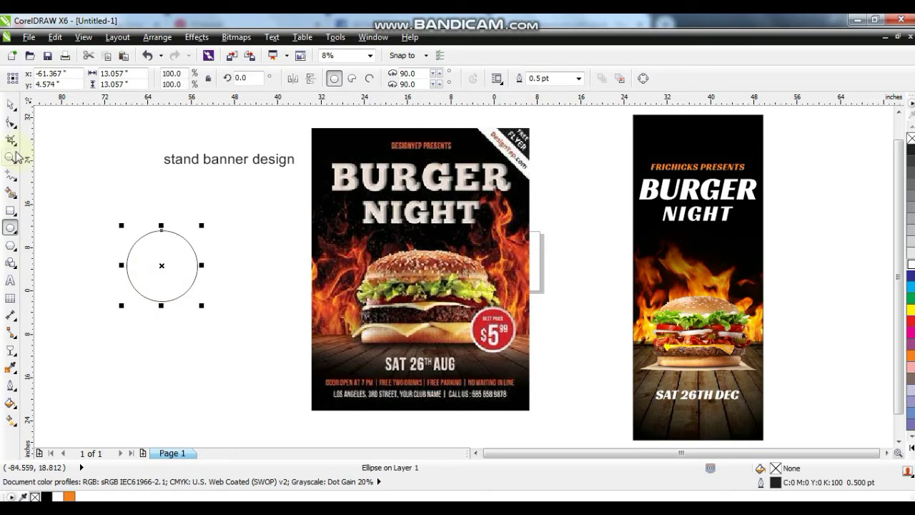
pyautogui.click(12, 105)
pyautogui.hotkey('shift', 'F2')
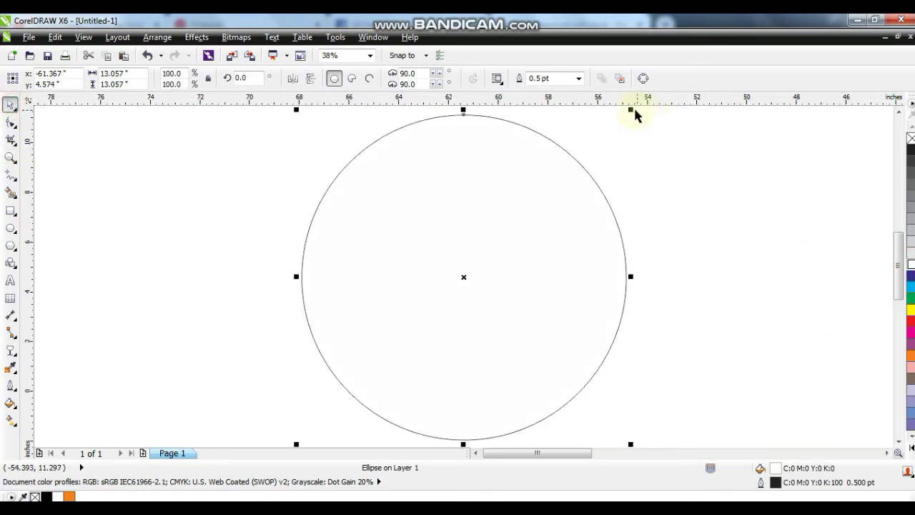
# - Add a concentric circle copy about 12.3 inches in diameter, fill it red and remove both circles' outlines
pyautogui.moveTo(632, 111); pyautogui.dragTo(621, 120)
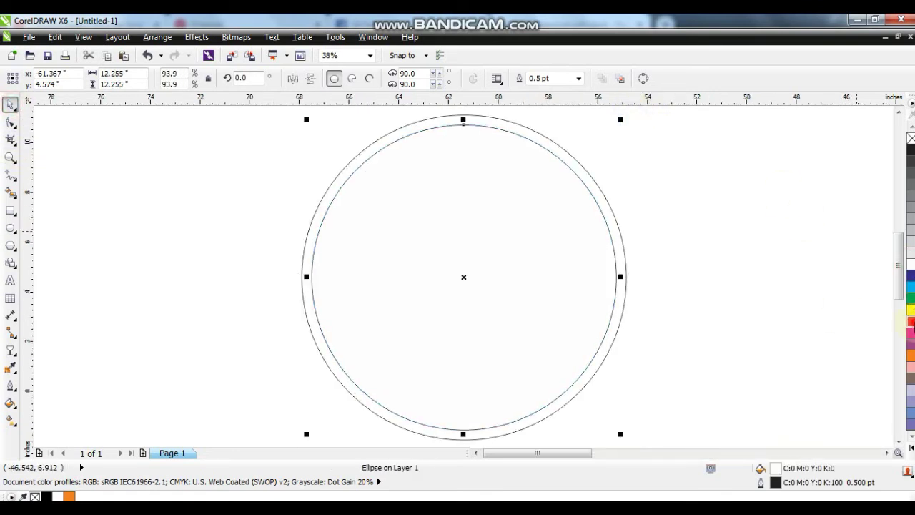
pyautogui.click(911, 321)
pyautogui.keyDown('shift'); pyautogui.click(536, 126); pyautogui.keyUp('shift')
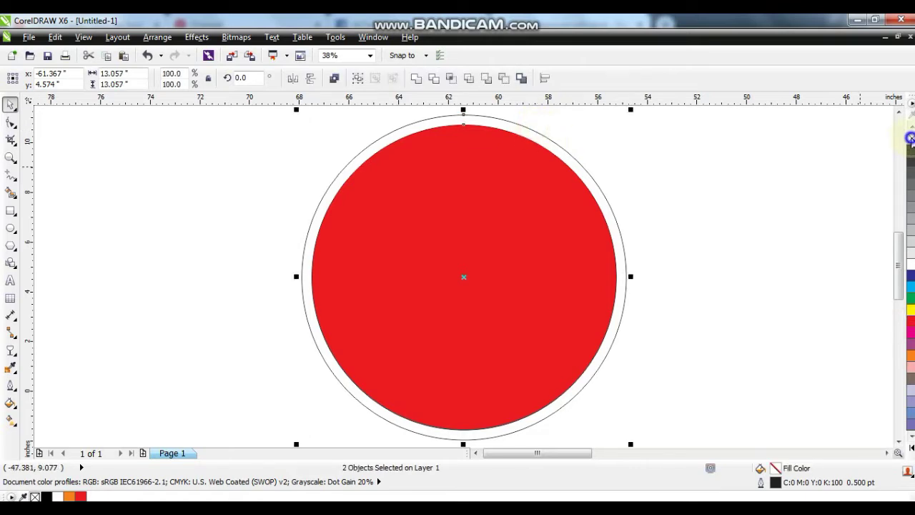
pyautogui.rightClick(911, 140)
# - Group the two circles, scale the badge to about 9.2 inches wide and place it below the burger's right side
pyautogui.press('F4')
pyautogui.hotkey('ctrl', 'g')
pyautogui.moveTo(827, 374); pyautogui.dragTo(749, 266)
pyautogui.moveTo(783, 241); pyautogui.dragTo(773, 252)
pyautogui.moveTo(745, 281); pyautogui.dragTo(766, 369)
# - Move the burger slightly up the banner and place the red badge between NIGHT and the burger, centered on the burger
pyautogui.click(716, 322)
pyautogui.moveTo(718, 326); pyautogui.dragTo(717, 311)
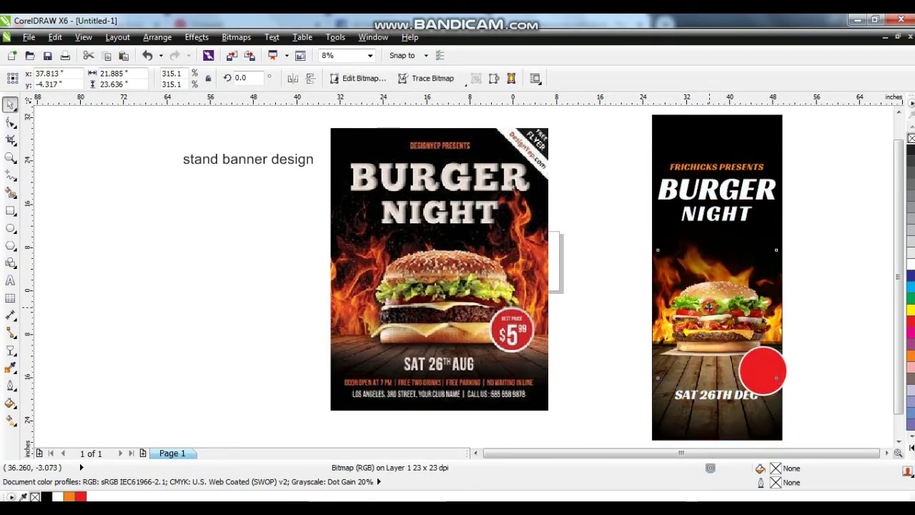
pyautogui.click(756, 370)
pyautogui.moveTo(756, 371); pyautogui.dragTo(724, 261)
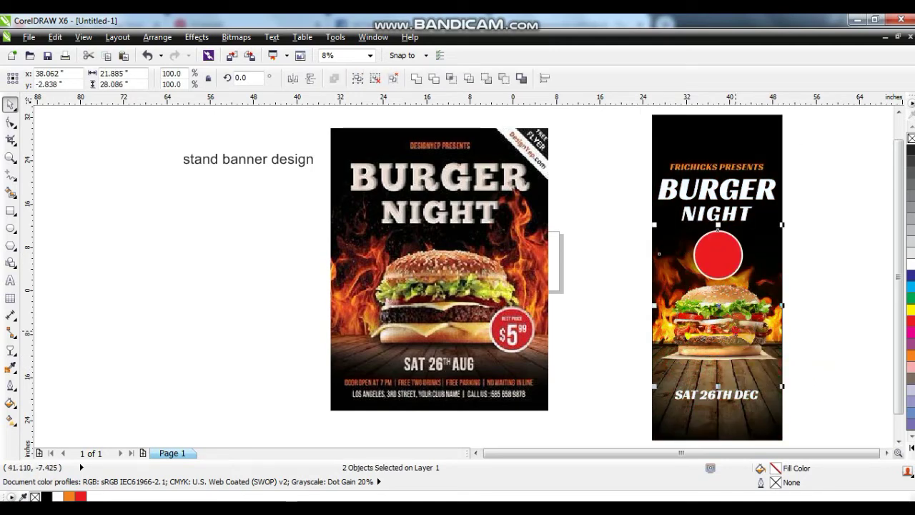
pyautogui.click(836, 338)
# - Move the three title lines and the red badge slightly up the banner
pyautogui.moveTo(819, 149); pyautogui.dragTo(616, 236)
pyautogui.moveTo(704, 191); pyautogui.dragTo(707, 182)
pyautogui.moveTo(720, 257); pyautogui.dragTo(720, 248)
pyautogui.click(815, 275)
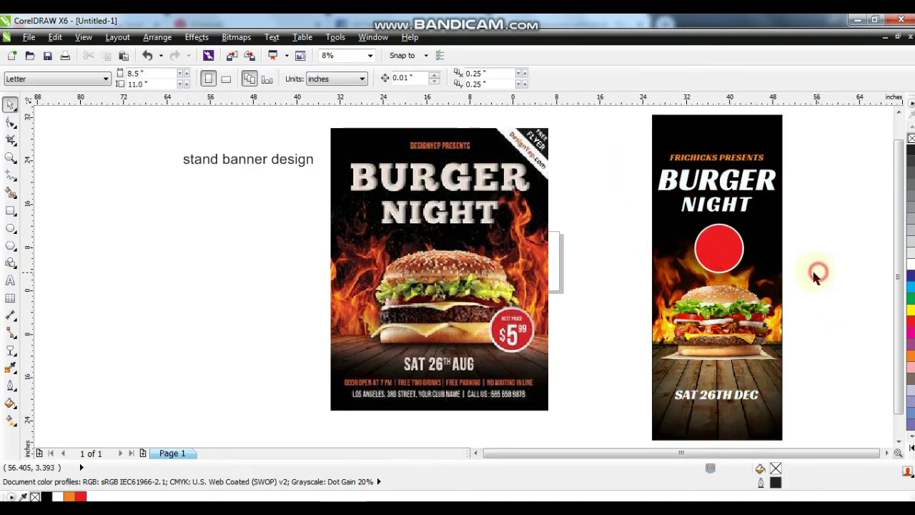
# - Add a two-line text reading 10% OFF beside the banner and set its font to Racing Sans One
pyautogui.click(733, 248)
pyautogui.hotkey('shift', 'F2')
pyautogui.scroll(-4, 674, 280)
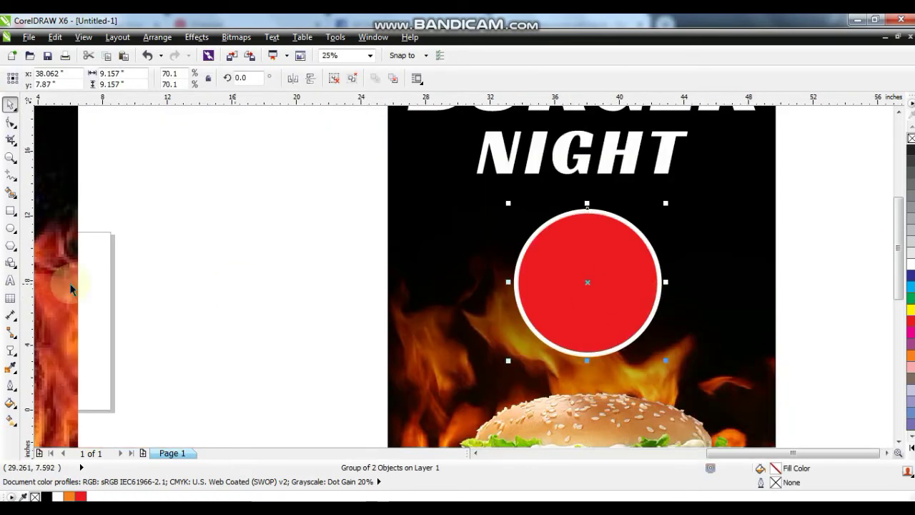
pyautogui.press('Escape')
pyautogui.click(8, 281)
pyautogui.click(280, 253)
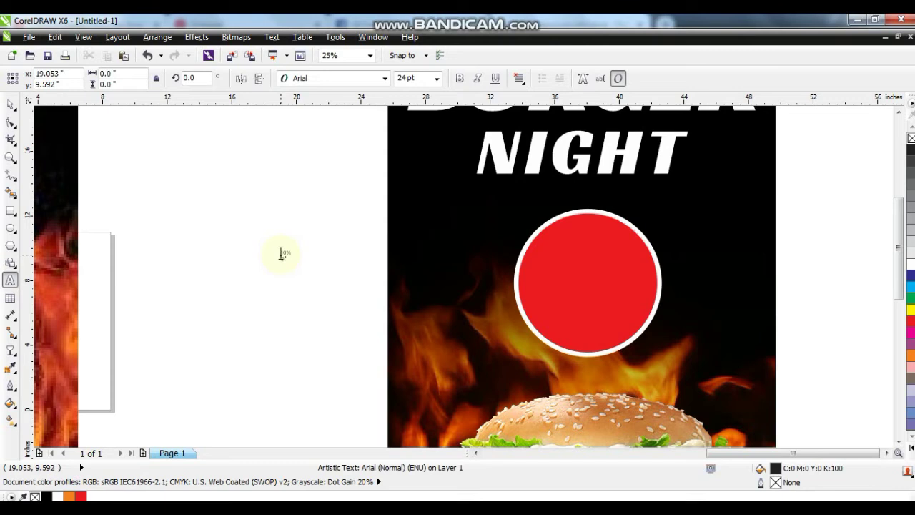
pyautogui.click(15, 111)
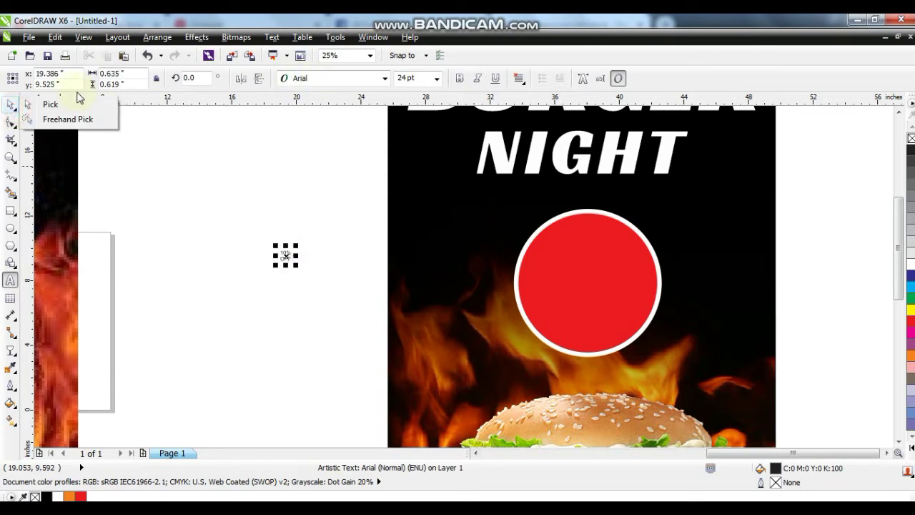
pyautogui.click(59, 106)
pyautogui.click(329, 78)
pyautogui.click(385, 78)
pyautogui.click(329, 106)
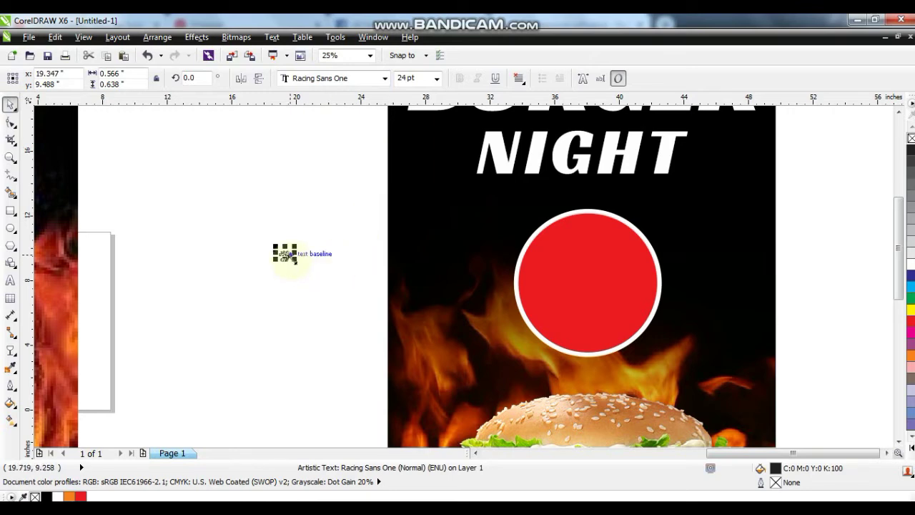
# - Enlarge the discount text onto the red badge as white 10% with a smaller OFF about 4 inches wide beneath it
pyautogui.moveTo(293, 261); pyautogui.dragTo(341, 296)
pyautogui.moveTo(302, 269); pyautogui.dragTo(569, 281)
pyautogui.click(910, 263)
pyautogui.moveTo(186, 196); pyautogui.dragTo(628, 330)
pyautogui.click(910, 263)
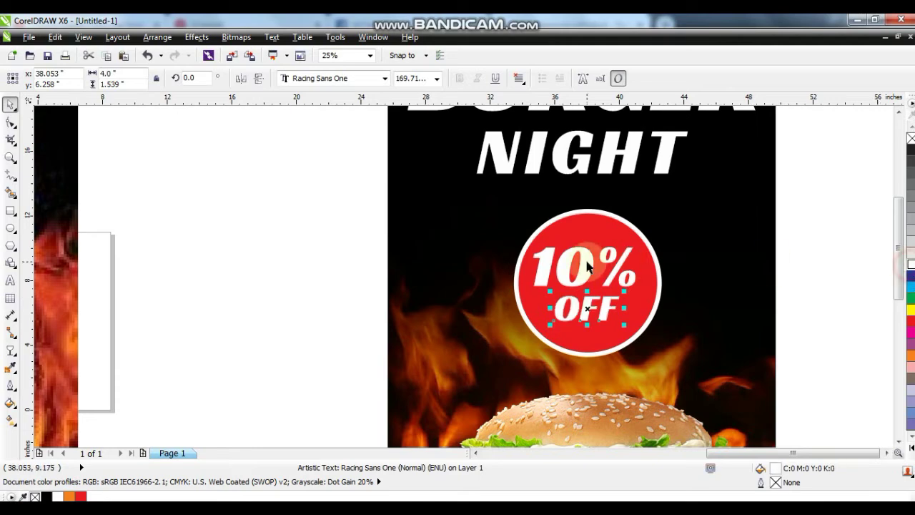
# - Group the 10% and OFF texts and center the group on the red badge
pyautogui.keyDown('shift'); pyautogui.click(594, 265); pyautogui.keyUp('shift')
pyautogui.hotkey('ctrl', 'g')
pyautogui.keyDown('shift'); pyautogui.click(619, 233); pyautogui.keyUp('shift')
pyautogui.click(719, 221)
pyautogui.hotkey('shift', 'F2')
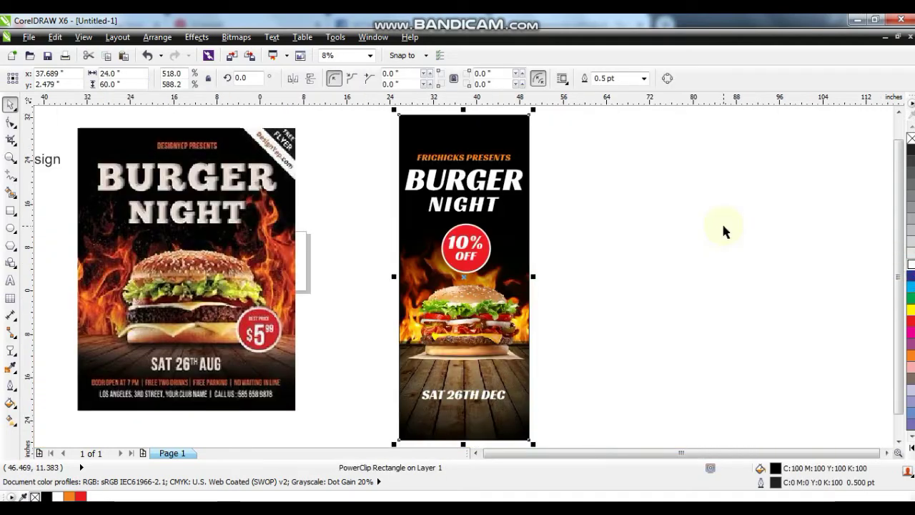
pyautogui.click(706, 250)
# - Move the 10% OFF badge with its text to the lower right of the burger
pyautogui.moveTo(611, 219); pyautogui.dragTo(427, 278)
pyautogui.moveTo(465, 249); pyautogui.dragTo(517, 320)
pyautogui.moveTo(485, 346); pyautogui.dragTo(491, 352)
pyautogui.click(642, 314)
# - Skew the three title lines upward to the right by about 15.7 degrees and adjust their height above the flames
pyautogui.moveTo(613, 135); pyautogui.dragTo(396, 218)
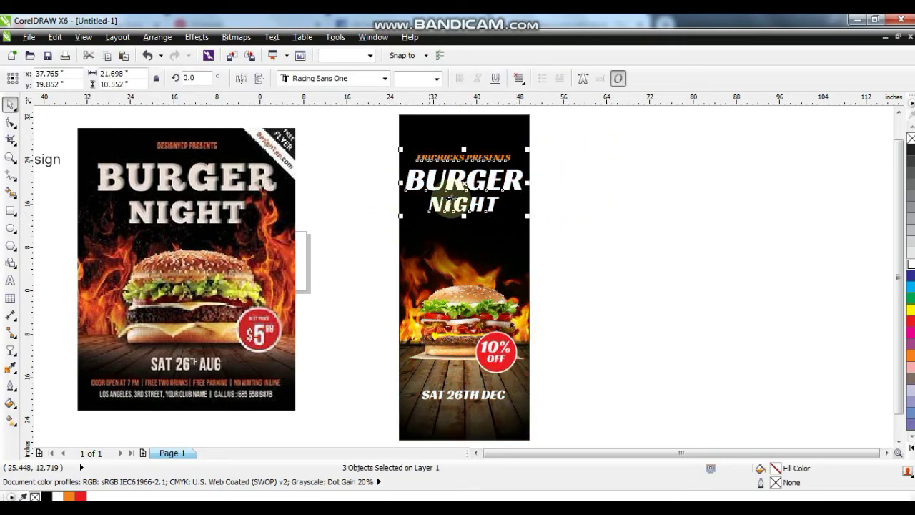
pyautogui.moveTo(405, 185); pyautogui.dragTo(408, 194)
pyautogui.moveTo(529, 197); pyautogui.dragTo(576, 207)
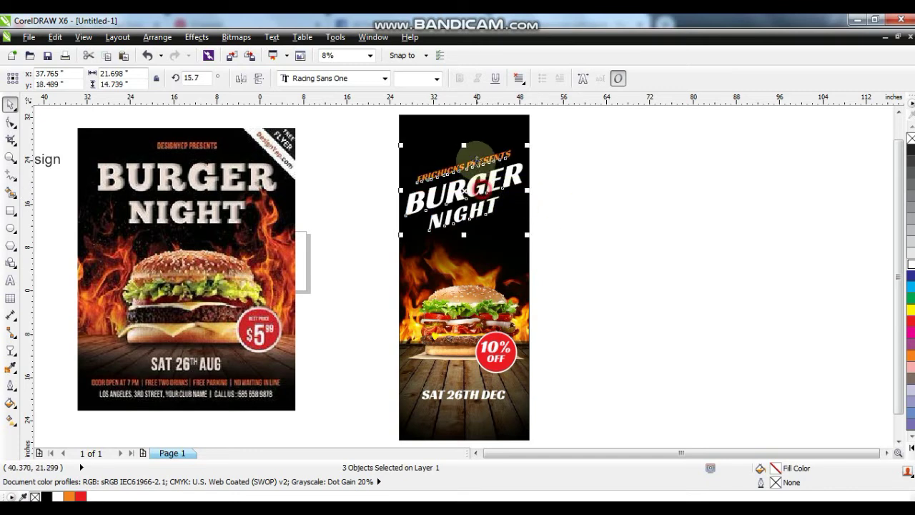
pyautogui.moveTo(464, 145); pyautogui.dragTo(464, 136)
pyautogui.click(596, 158)
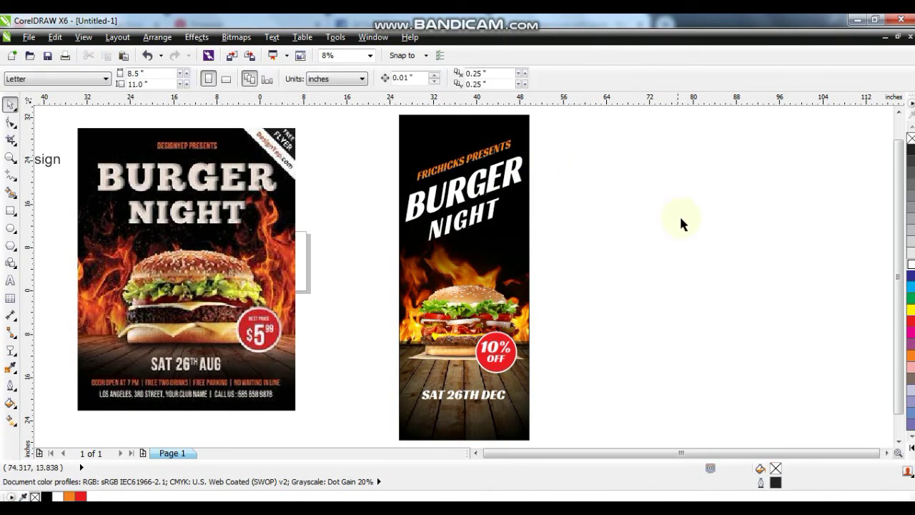
# - Draw a closed triangle about 29.7 by 12 inches across the banner's top, slanting down from its upper right corner past the left edge
pyautogui.click(9, 175)
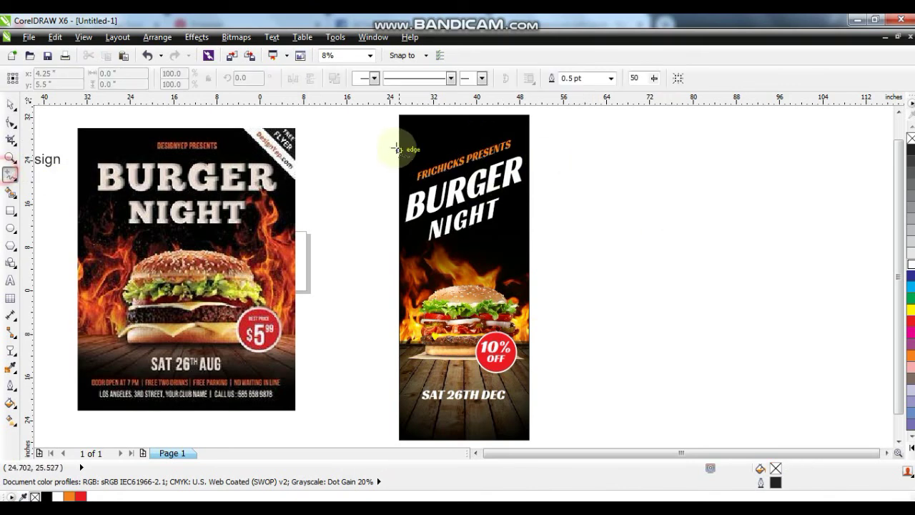
pyautogui.click(528, 114)
pyautogui.click(367, 180)
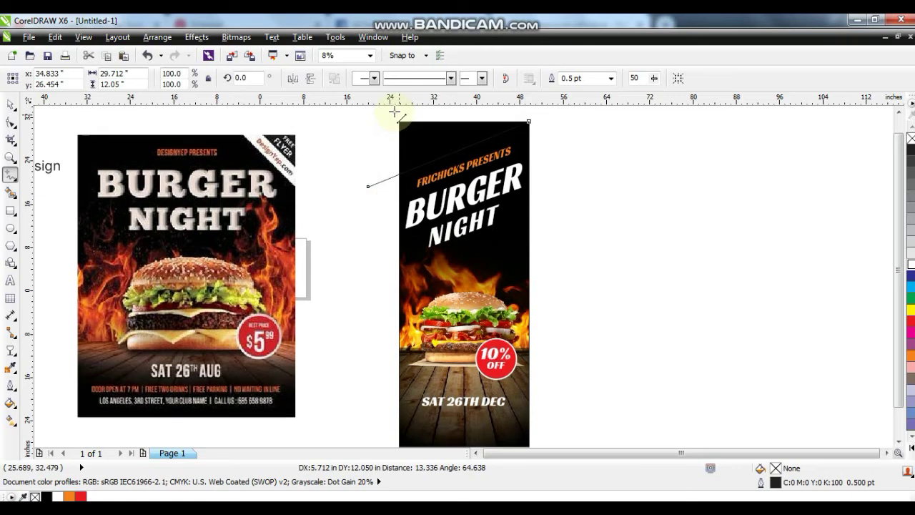
pyautogui.click(398, 123)
pyautogui.click(533, 149)
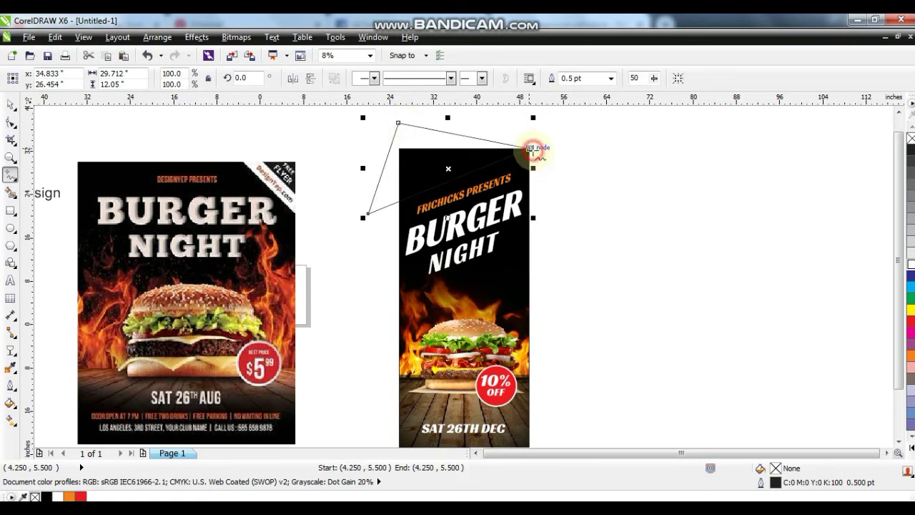
pyautogui.click(13, 106)
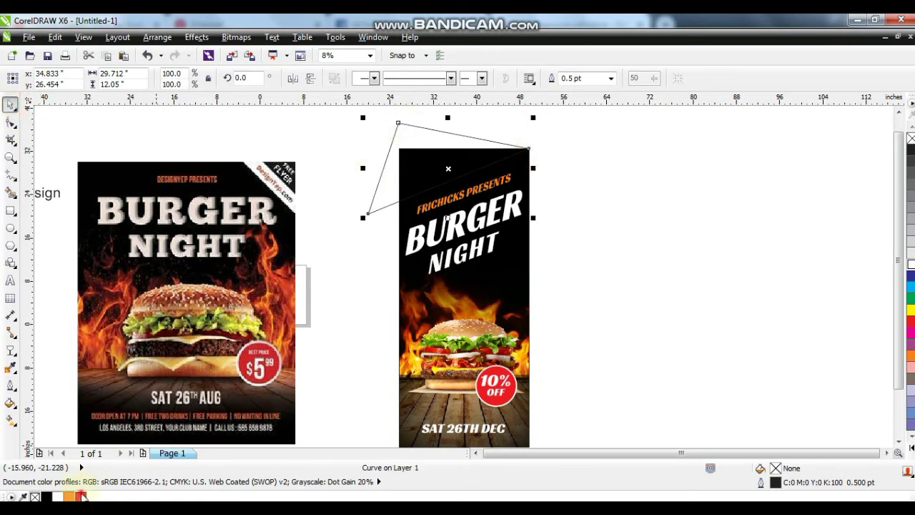
# - Fill the triangle red without an outline and PowerClip it inside the banner rectangle
pyautogui.click(81, 496)
pyautogui.rightClick(910, 139)
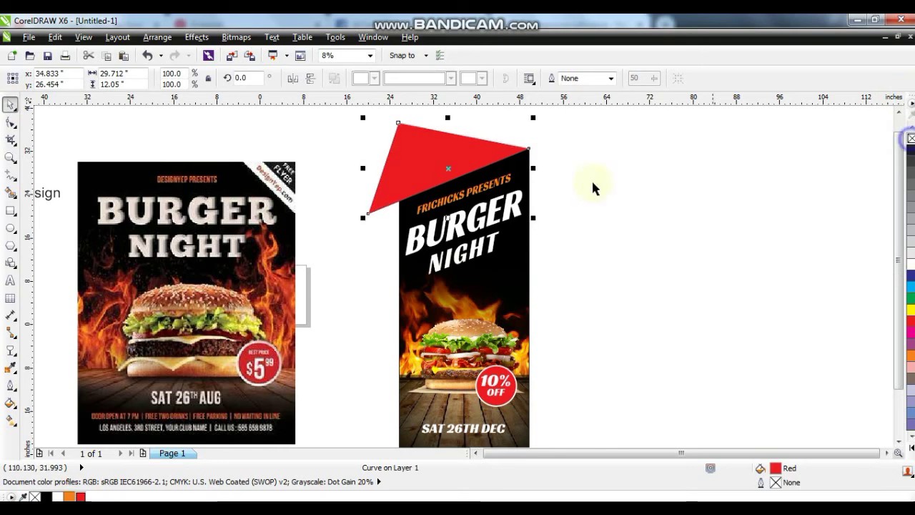
pyautogui.rightClick(495, 156)
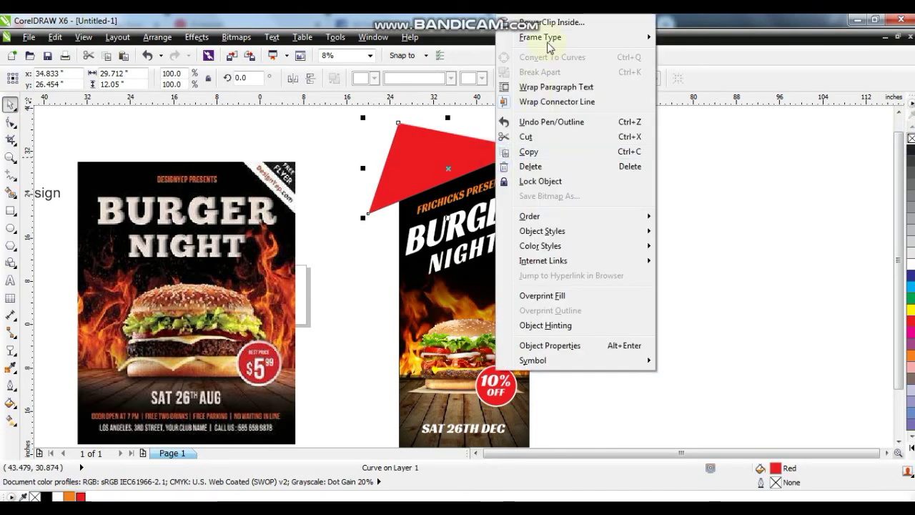
pyautogui.click(545, 25)
pyautogui.click(500, 267)
pyautogui.click(590, 277)
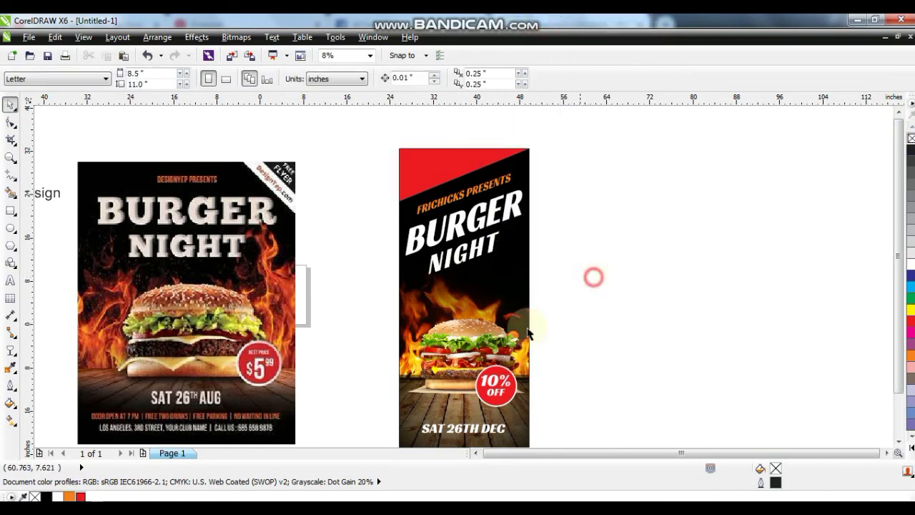
# - Delete the reference burger flyer image beside the banner
pyautogui.click(241, 361)
pyautogui.press('Delete')
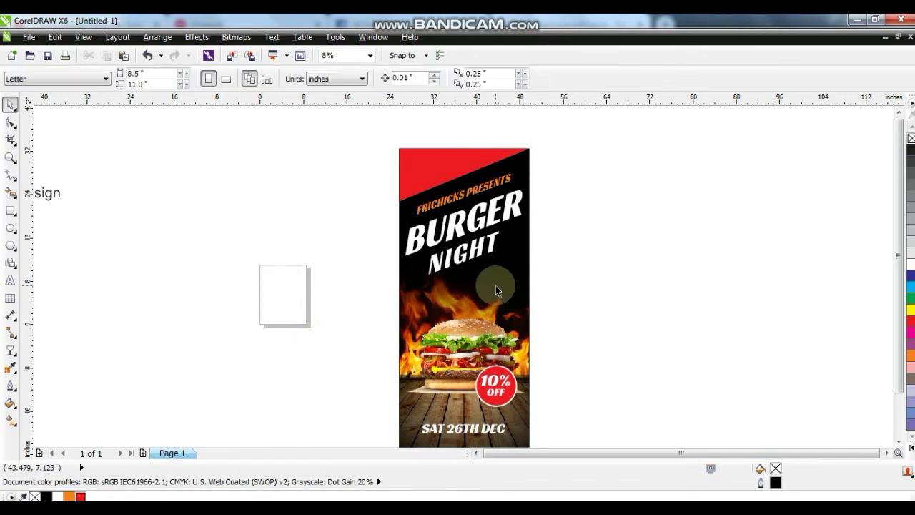
pyautogui.click(496, 285)
# - Move the "stand banner design" caption just above the banner and centre it horizontally on the banner
pyautogui.click(50, 195)
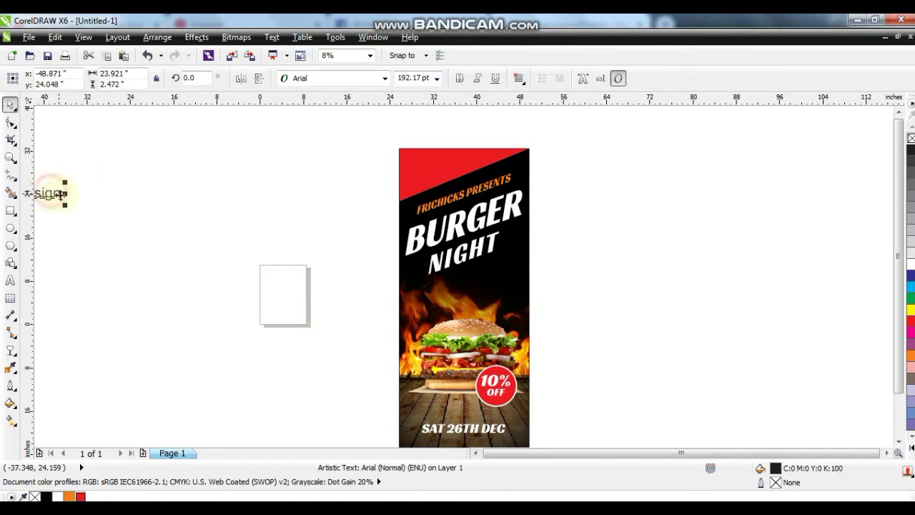
pyautogui.moveTo(56, 194); pyautogui.dragTo(512, 135)
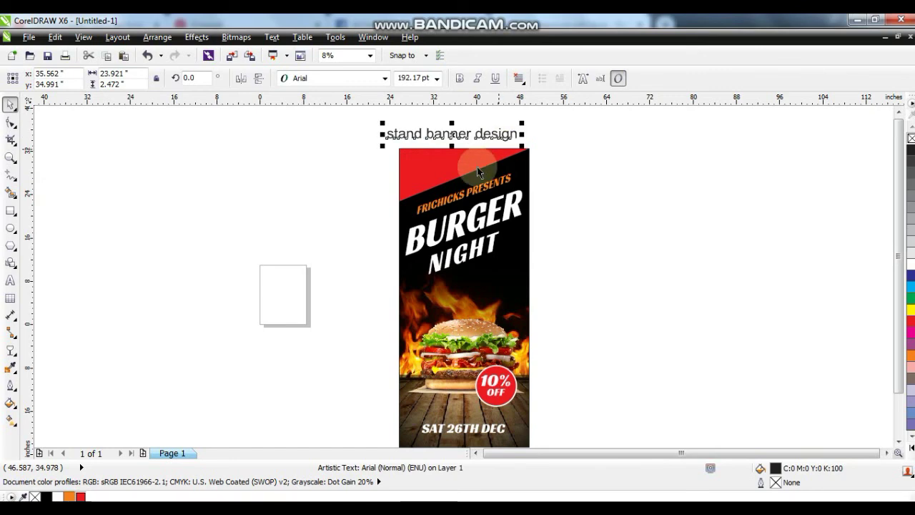
pyautogui.keyDown('shift'); pyautogui.click(477, 167); pyautogui.keyUp('shift')
pyautogui.click(592, 214)
pyautogui.scroll(-1, 595, 219)
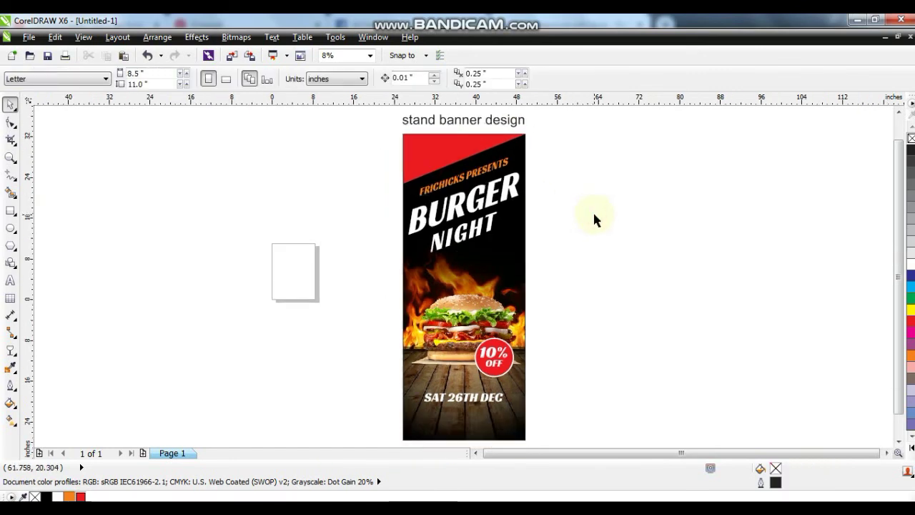
# - Preview the finished banner and its caption in full screen
pyautogui.press('F5')
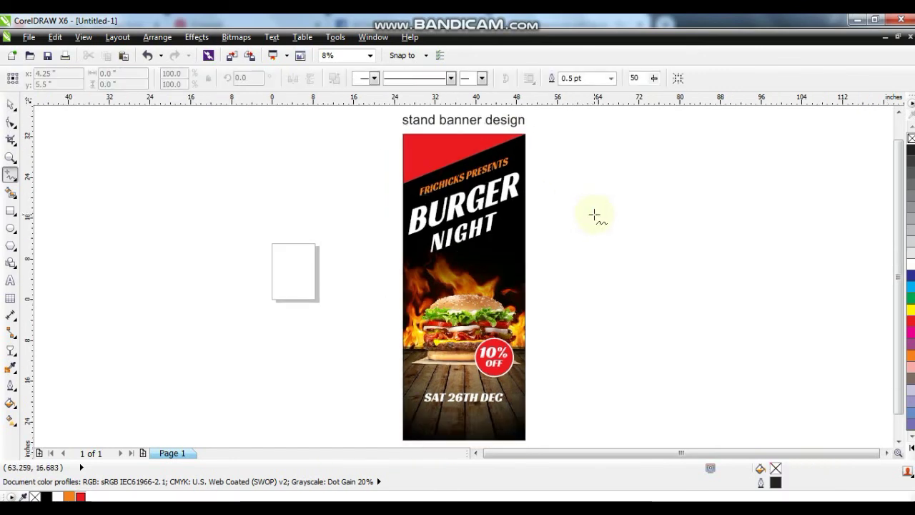
pyautogui.click(10, 107)
pyautogui.press('F9')
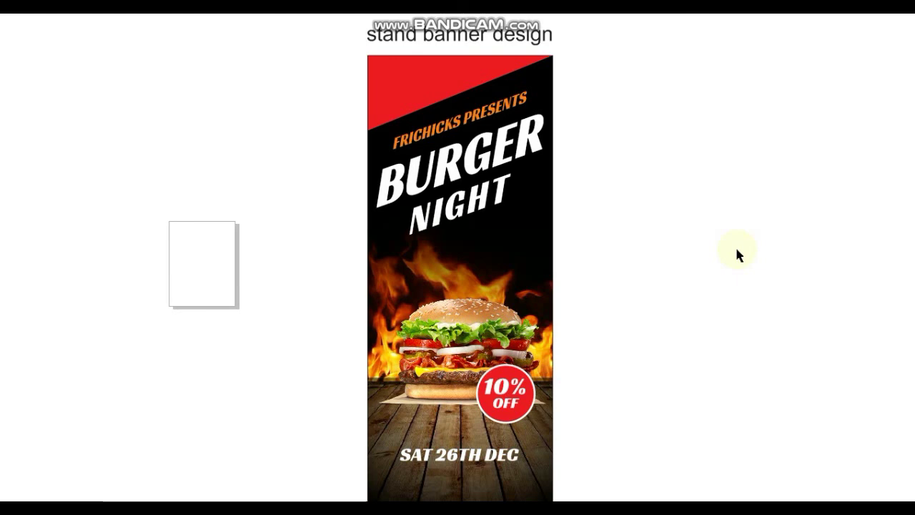